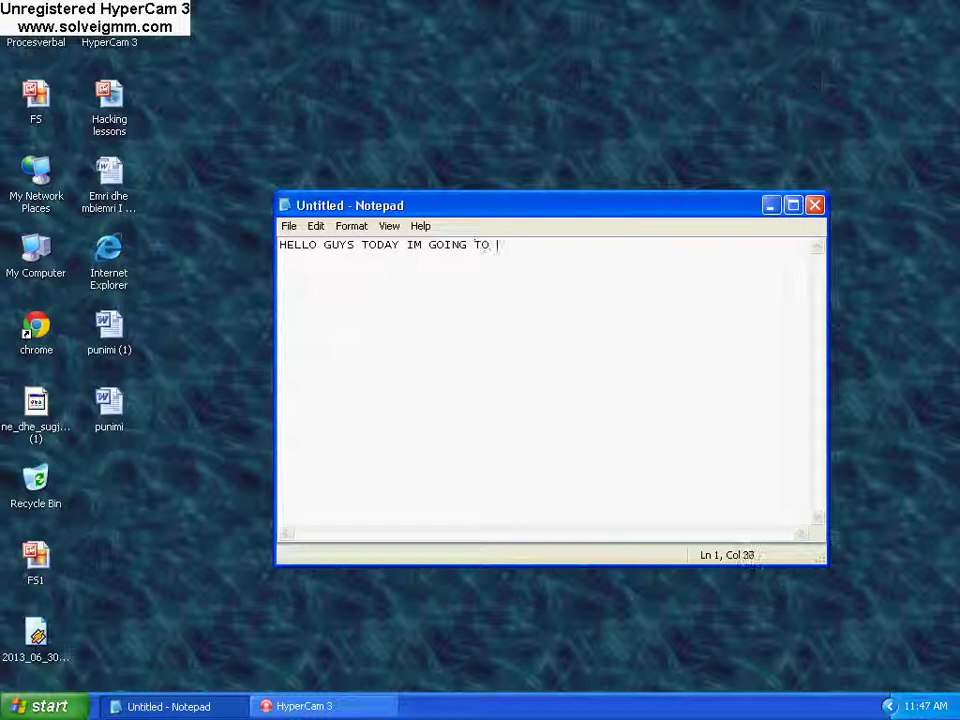
- Complete the note's opening line with "SHOW YOU HOW TO DELETE VIRUSES IN 20 SECONDS" and start a new line
{"action": "type", "text": "YOU HOW "}
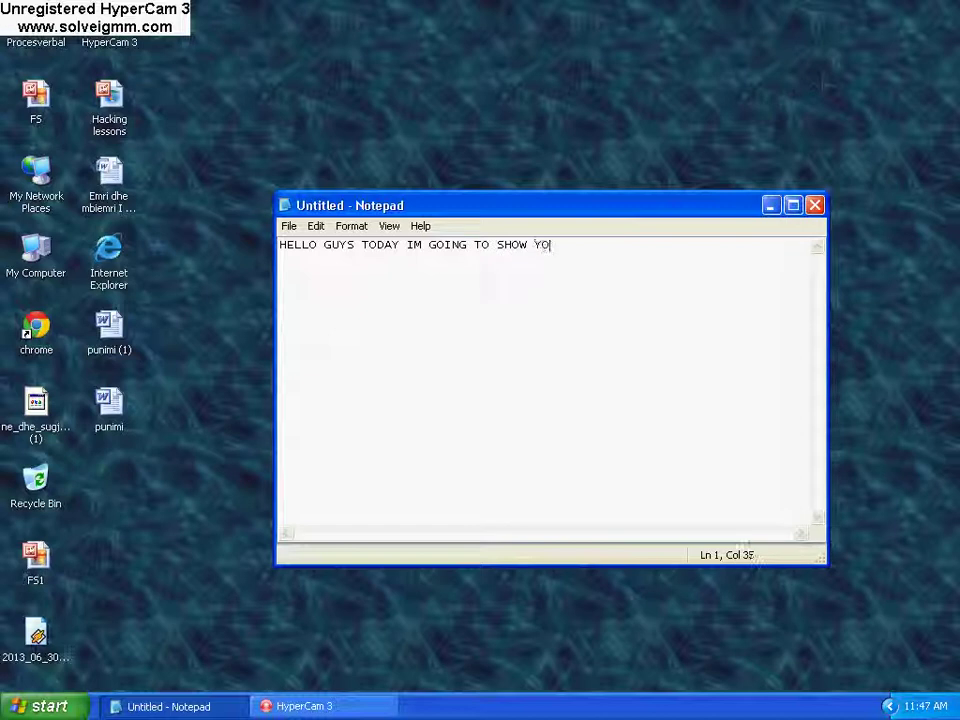
{"action": "type", "text": "TO "}
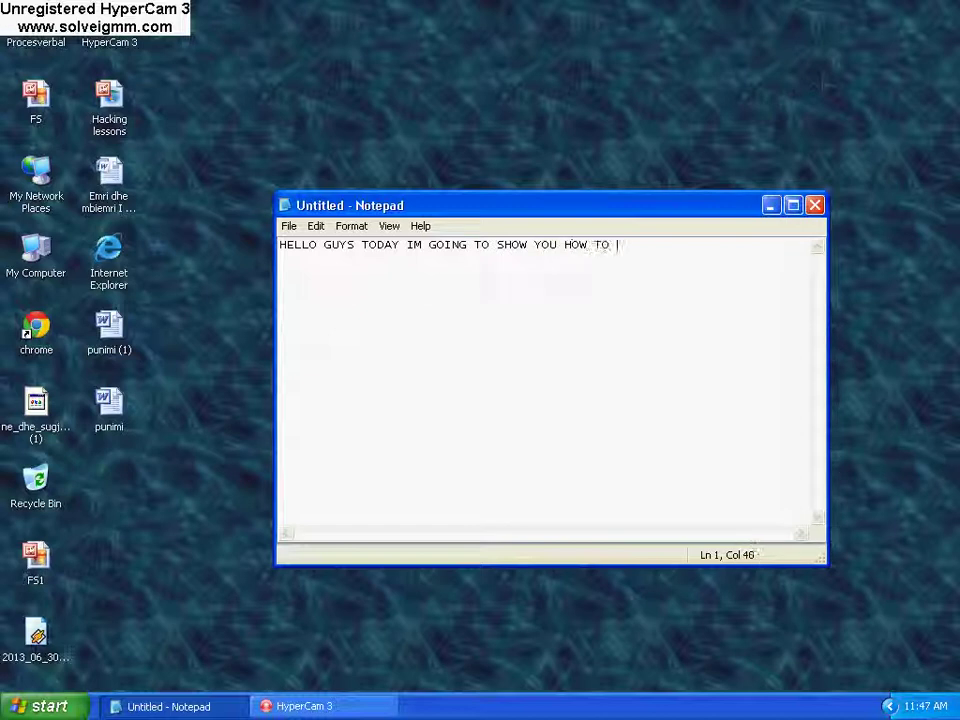
{"action": "type", "text": "DELETE VIRUSES IN 20"}
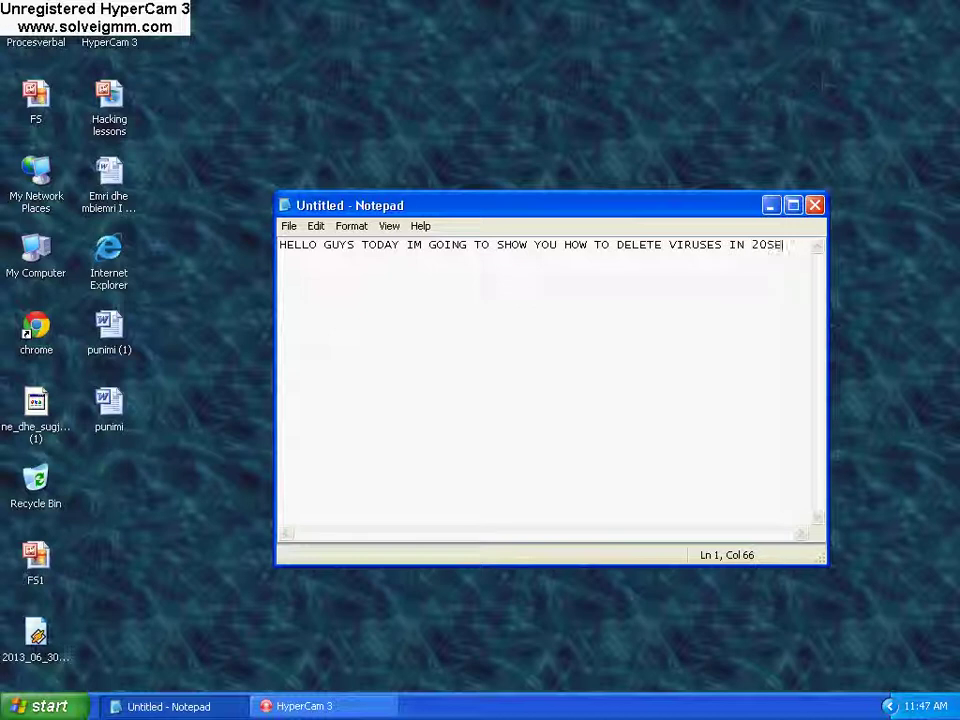
{"action": "type", "text": "SECONDS"}
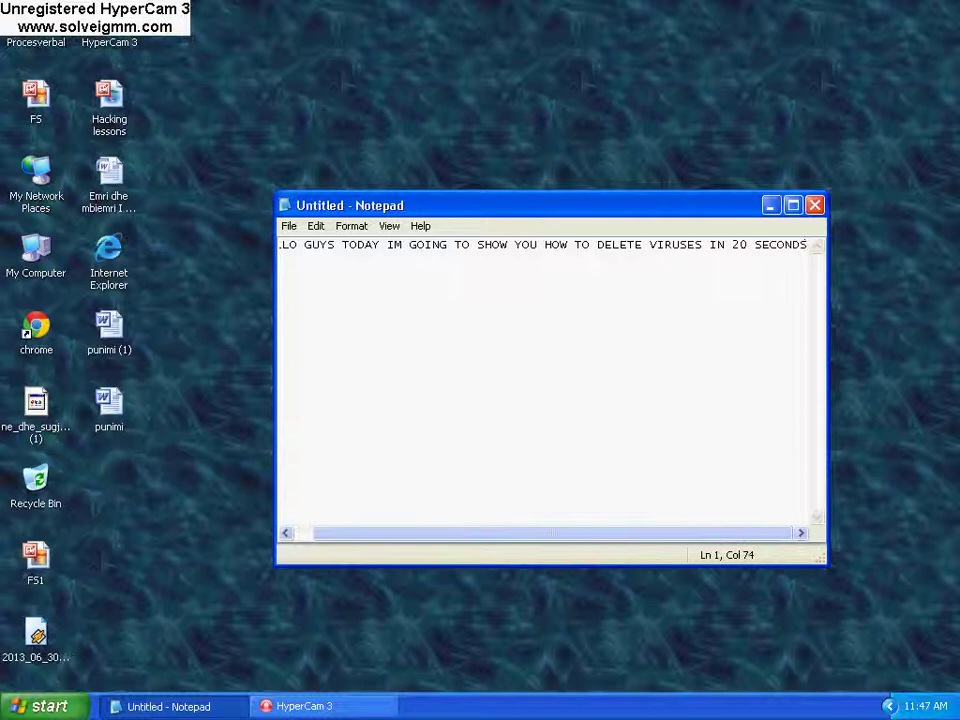
{"action": "key", "text": "Return"}
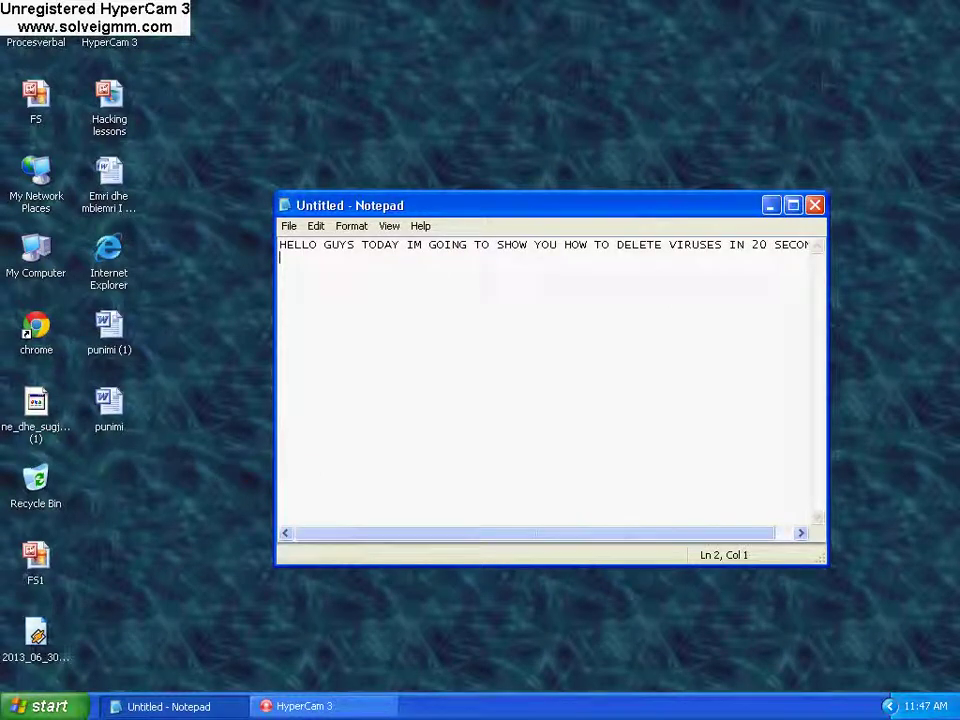
- Write the second line "FIRST YOU HAVE TO GO TO START." and start a new line
{"action": "type", "text": "FIRST YOU H"}
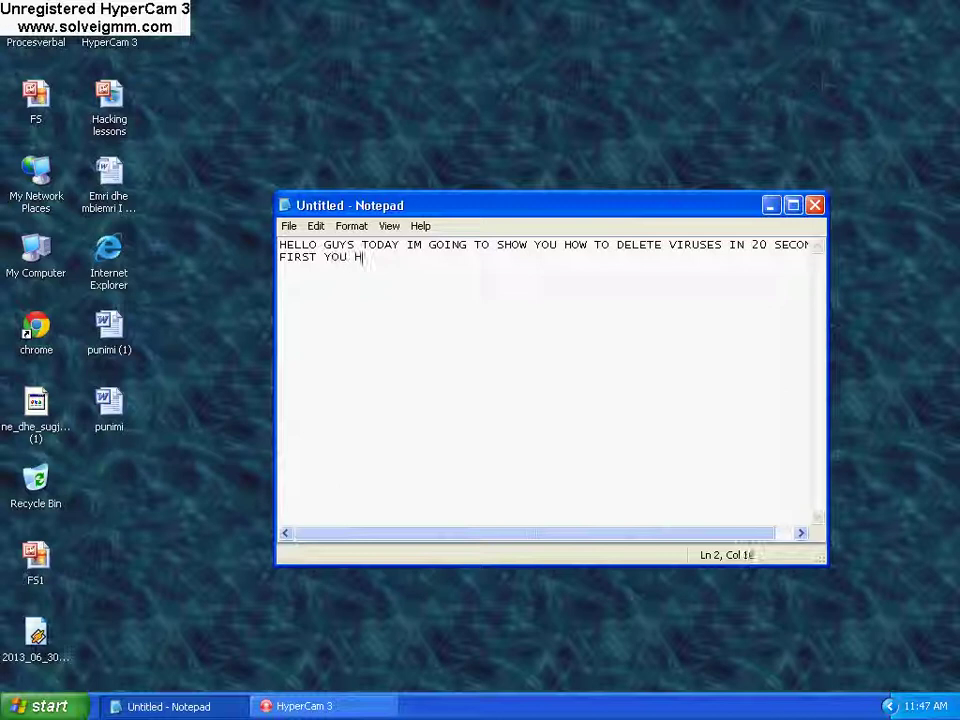
{"action": "type", "text": "AVE TO "}
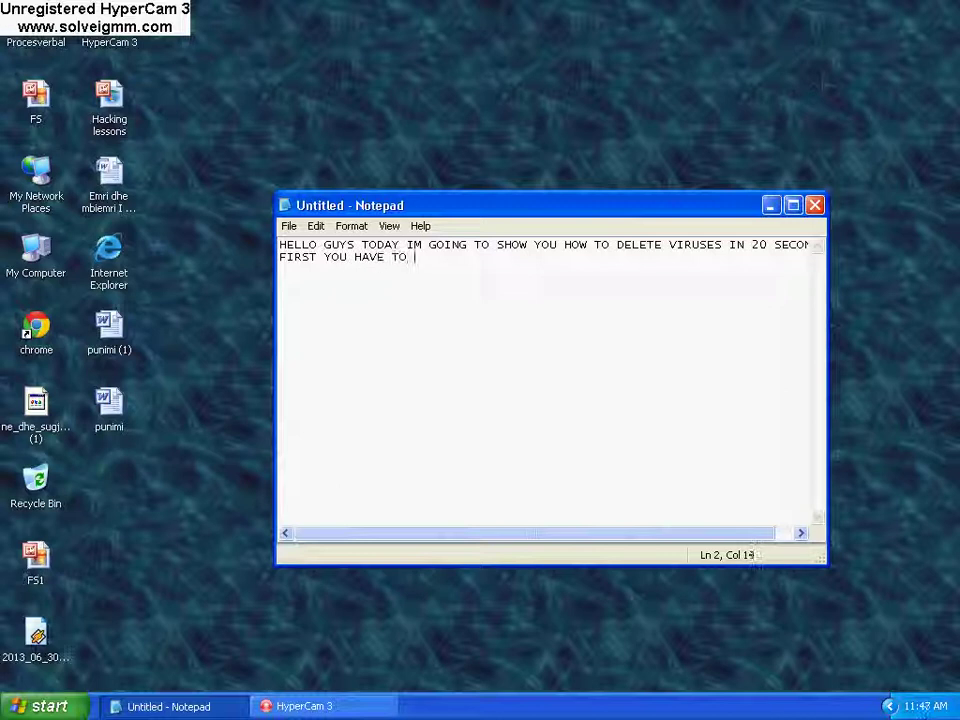
{"action": "type", "text": "GO TO START."}
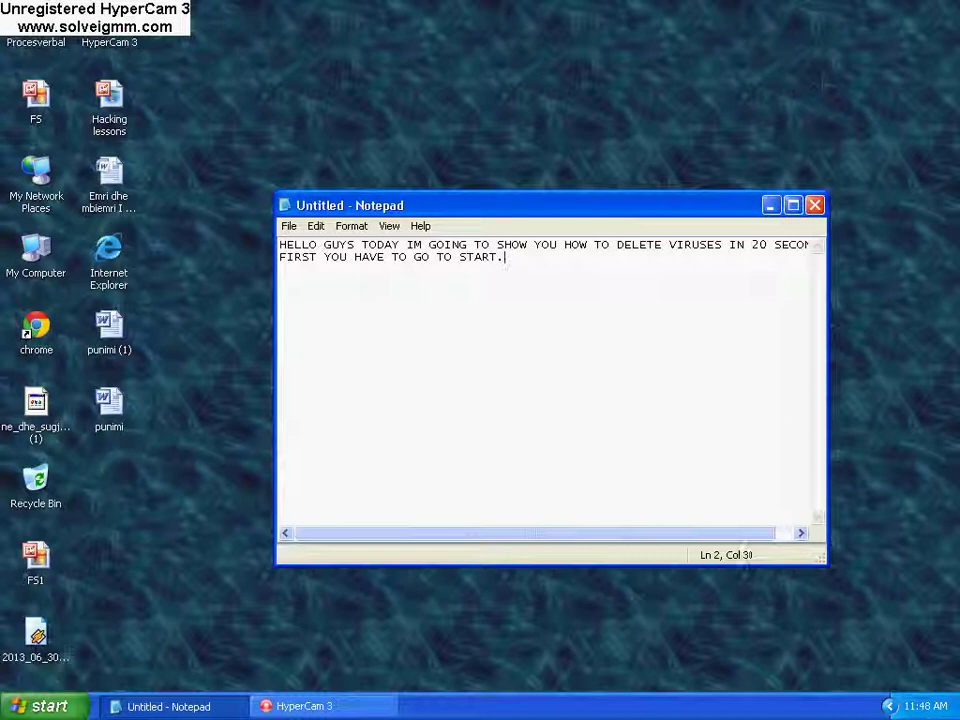
{"action": "key", "text": "Return"}
- Add the instruction "1.START CLICK RUN." and begin the next line with "2."
{"action": "type", "text": "1.START"}
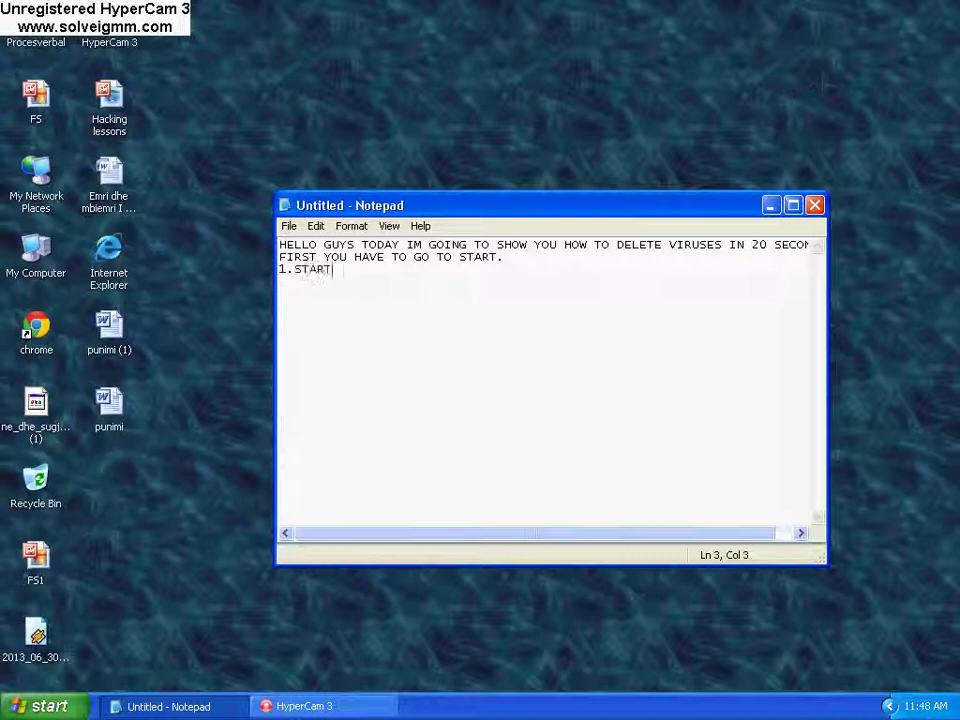
{"action": "type", "text": " CLI"}
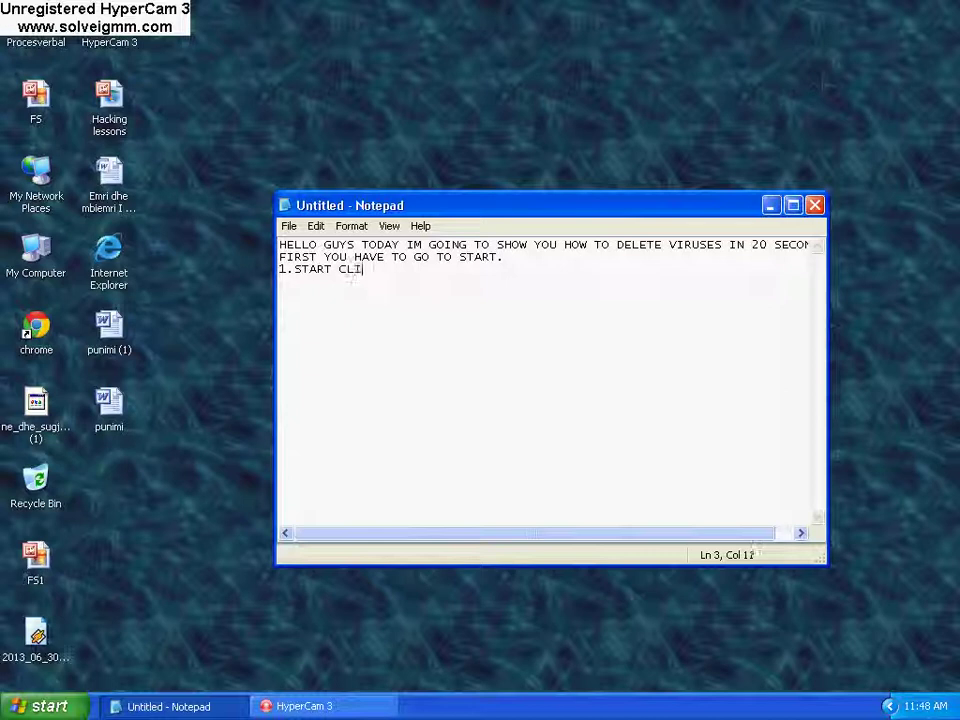
{"action": "type", "text": "CK RUN."}
{"action": "key", "text": "Return"}
{"action": "type", "text": "2."}
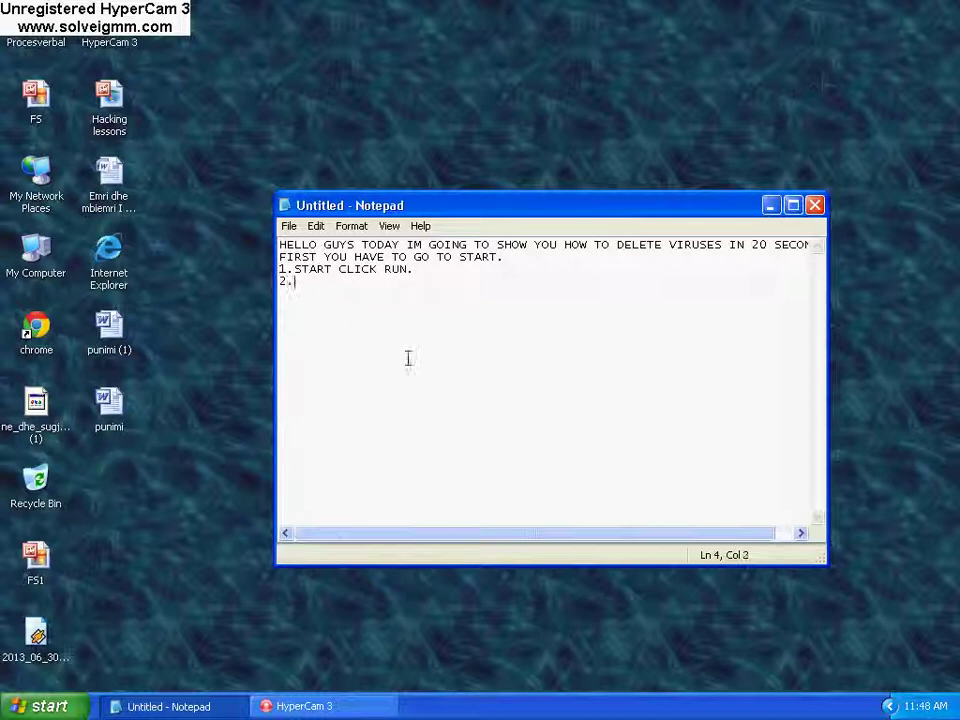
- Open the temporary files folder by running %temp%, and minimize its window to return to the note
{"action": "left_click", "coordinate": [45, 706]}
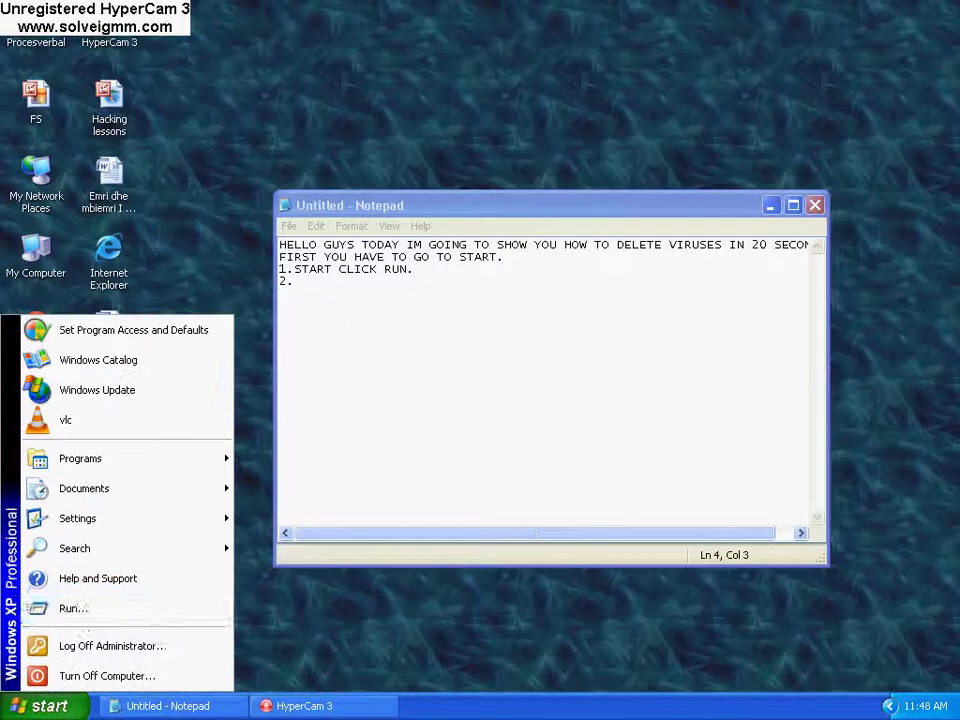
{"action": "left_click", "coordinate": [88, 620]}
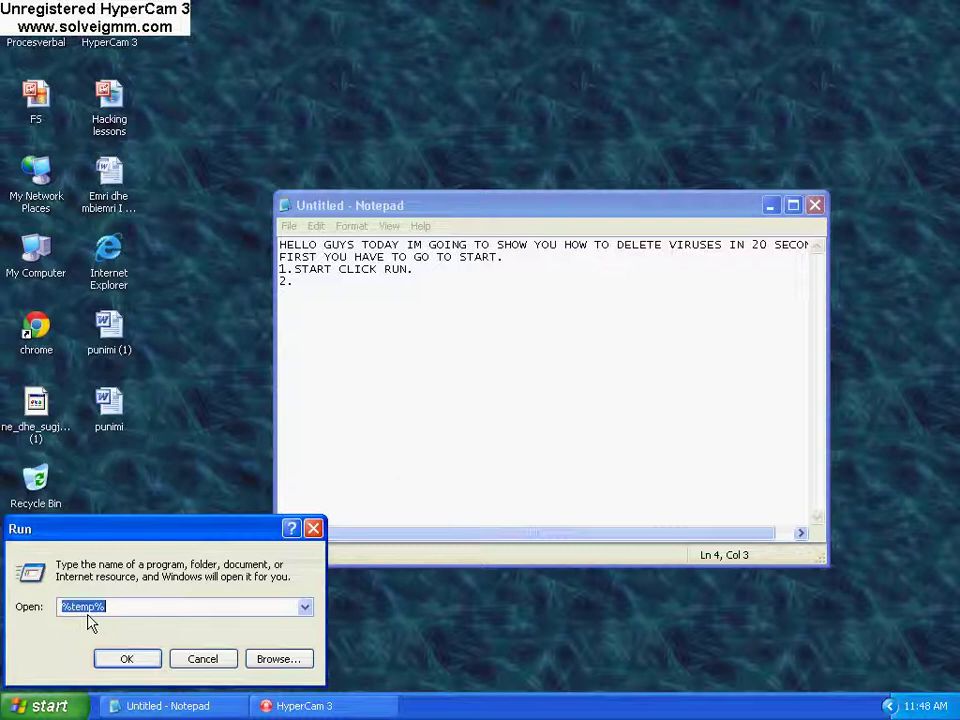
{"action": "left_click", "coordinate": [150, 664]}
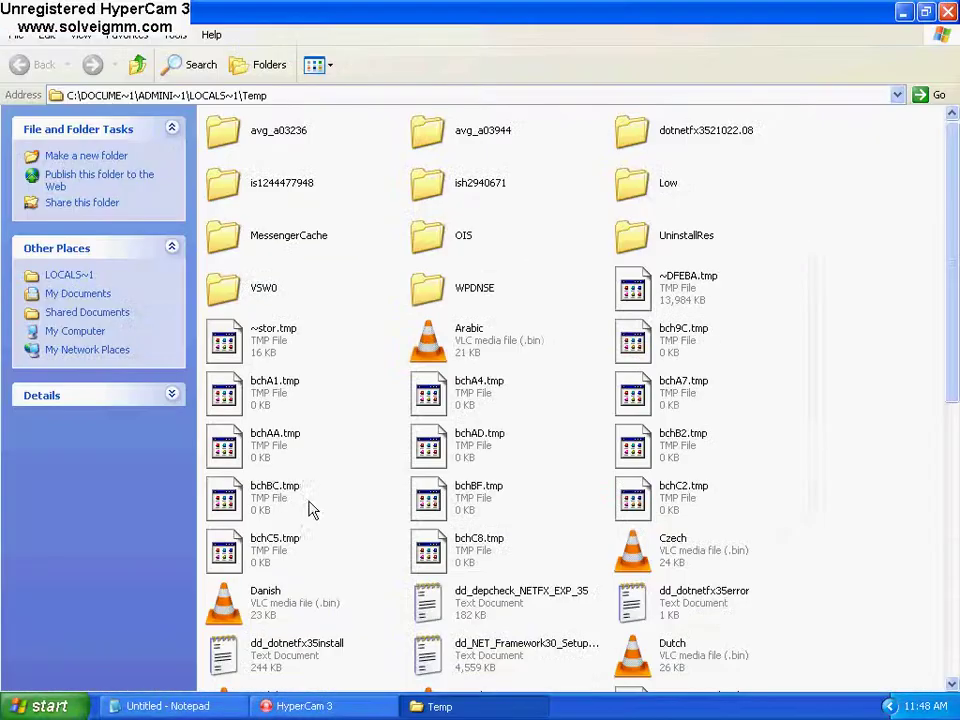
{"action": "left_click", "coordinate": [903, 12]}
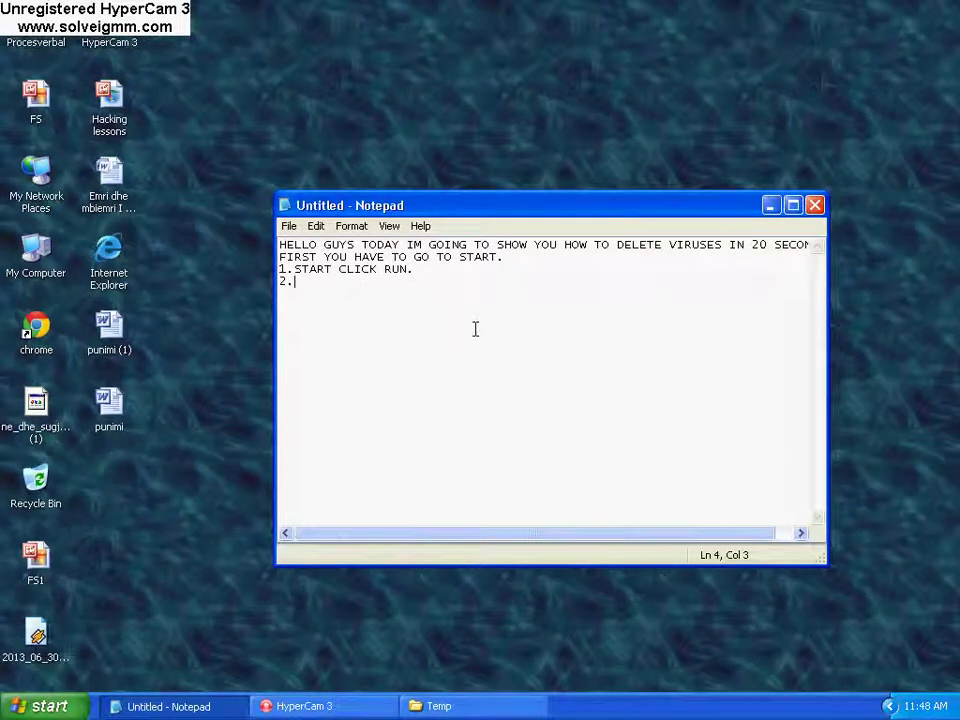
- Complete instruction 2 with "TYPE THERE %TEMP%", add "3.DELETE ALL." and begin the next line with "4."
{"action": "type", "text": "TYPE THERE %TEMP%"}
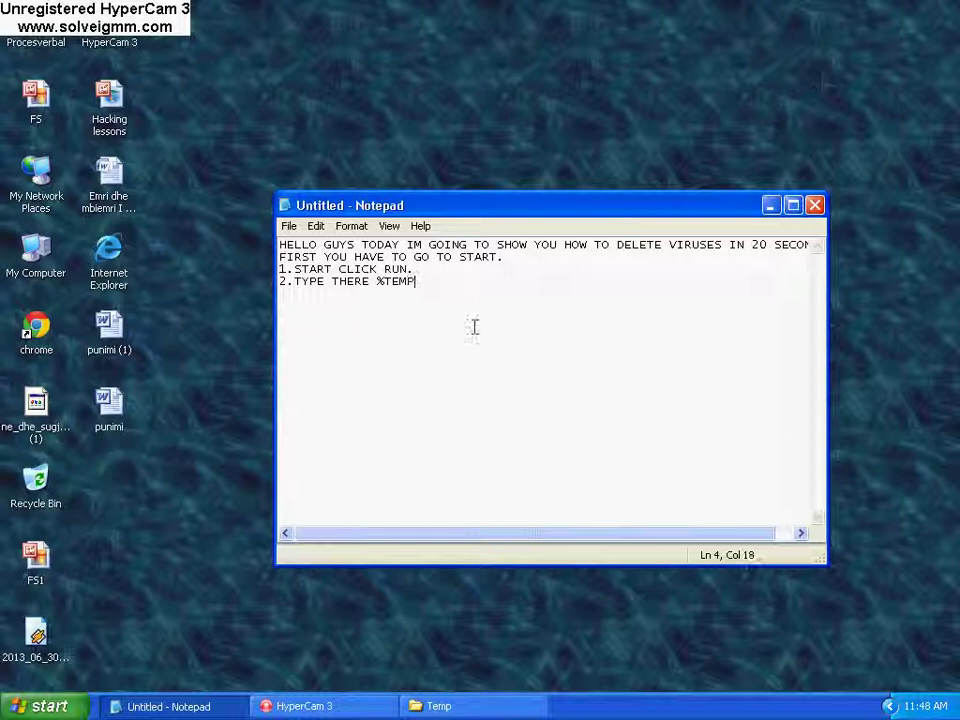
{"action": "key", "text": "Return"}
{"action": "type", "text": "DELTE"}
{"action": "key", "text": "BackSpace"}
{"action": "key", "text": "BackSpace"}
{"action": "key", "text": "BackSpace"}
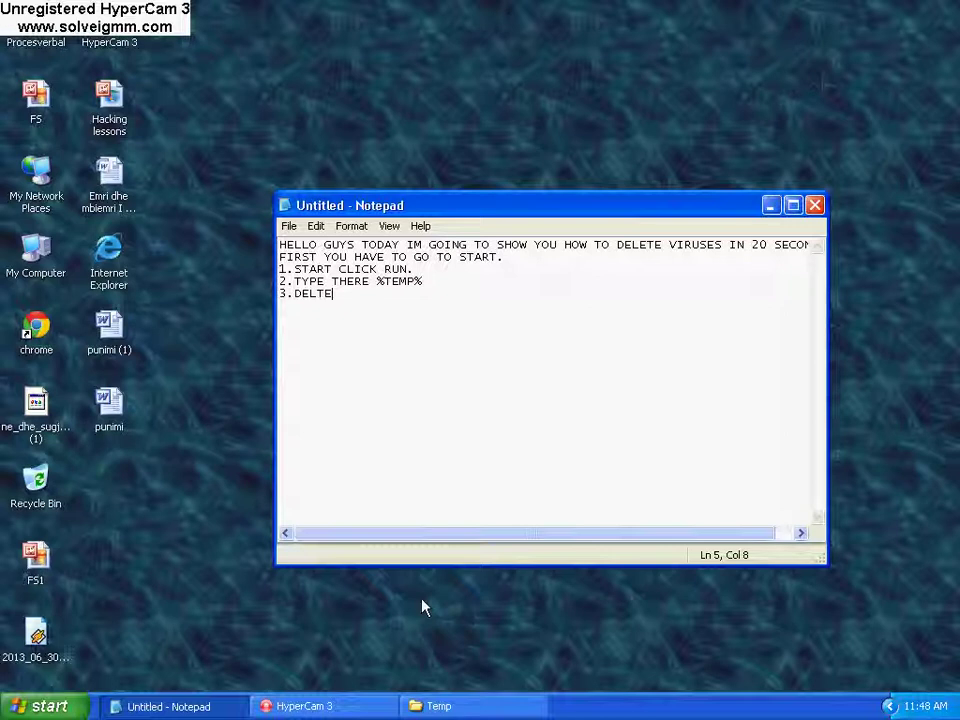
{"action": "type", "text": "ETE ALL."}
{"action": "key", "text": "Return"}
{"action": "type", "text": "4."}
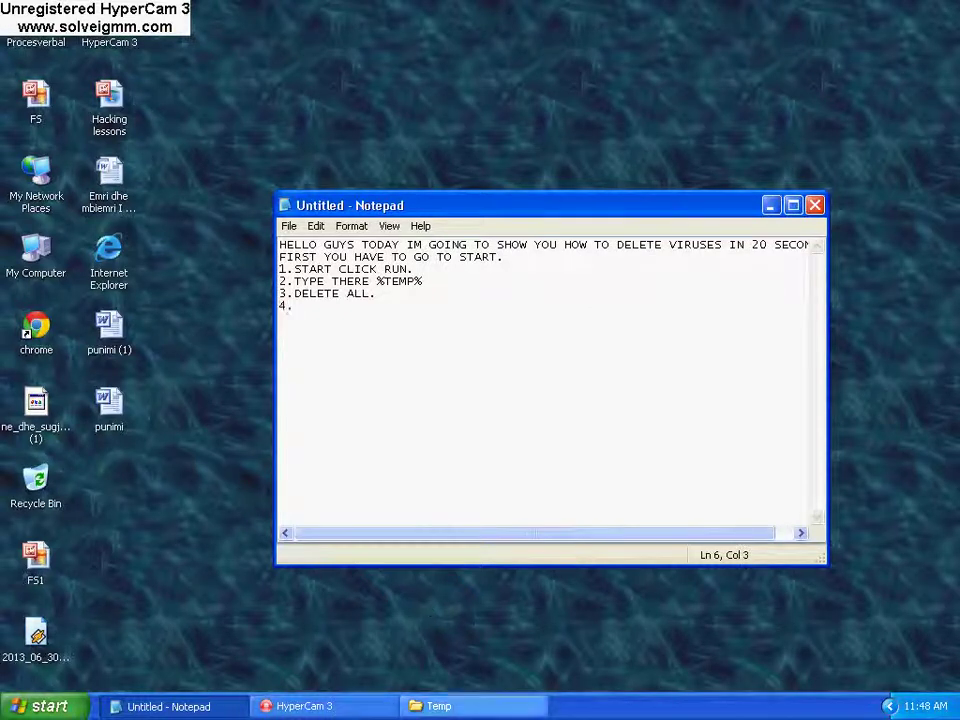
- Switch to the Temp folder and send all of its files and folders to the Recycle Bin
{"action": "key", "text": "alt+Tab"}
{"action": "left_click_drag", "start_coordinate": [806, 137], "coordinate": [200, 694]}
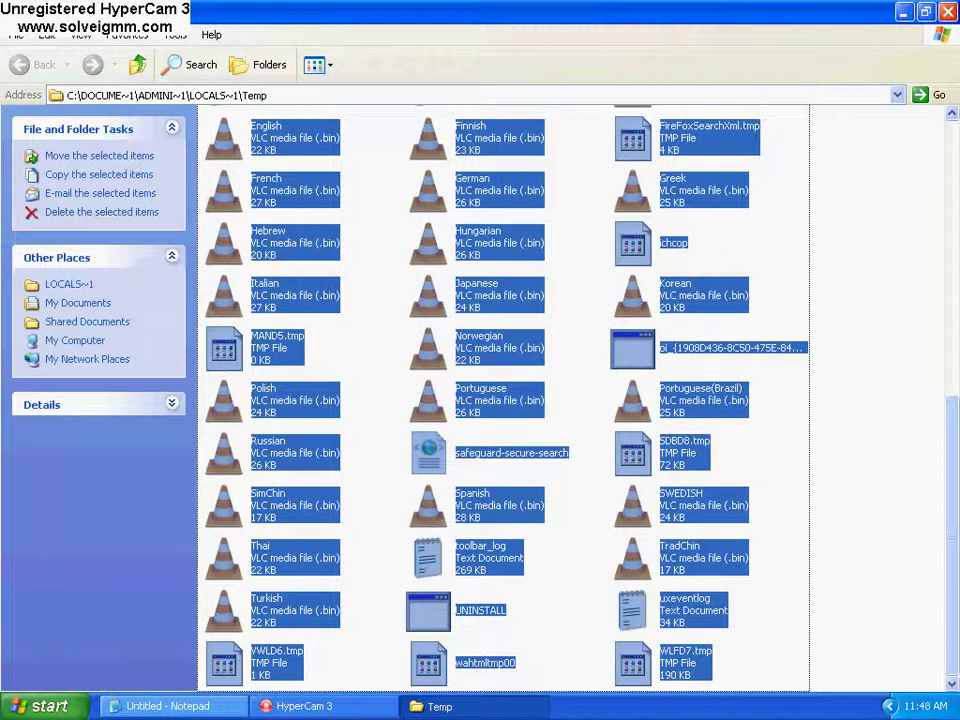
{"action": "right_click", "coordinate": [471, 411]}
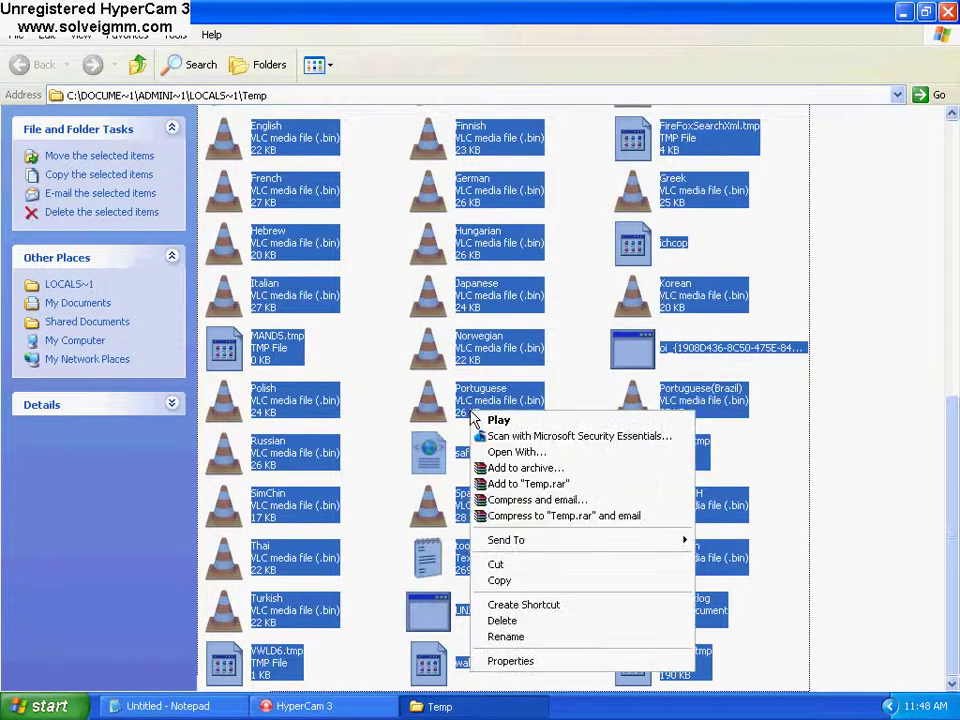
{"action": "left_click", "coordinate": [502, 620]}
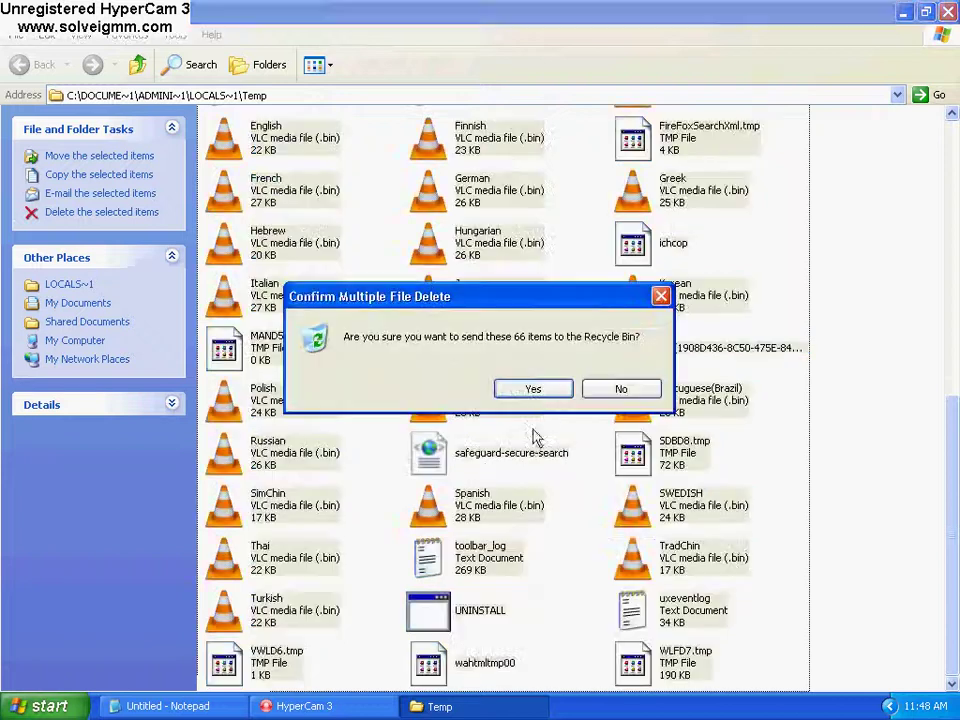
{"action": "left_click", "coordinate": [533, 390]}
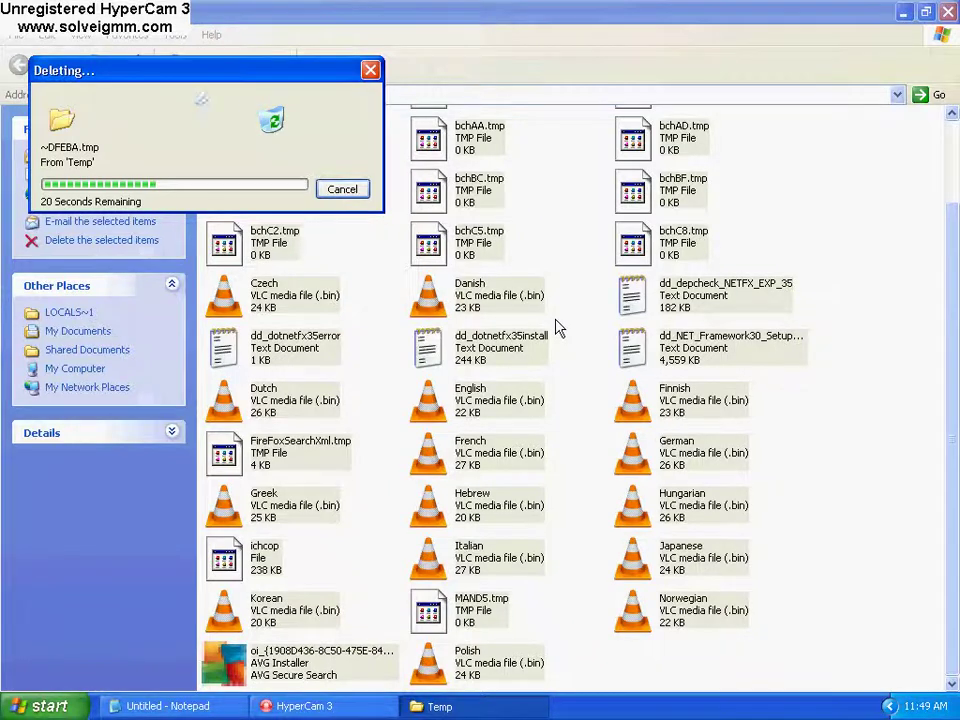
- Select a block of the files left in the Temp folder and delete it
{"action": "left_click", "coordinate": [498, 412]}
{"action": "left_click_drag", "start_coordinate": [808, 188], "coordinate": [208, 637]}
{"action": "key", "text": "Delete"}
{"action": "key", "text": "Return"}
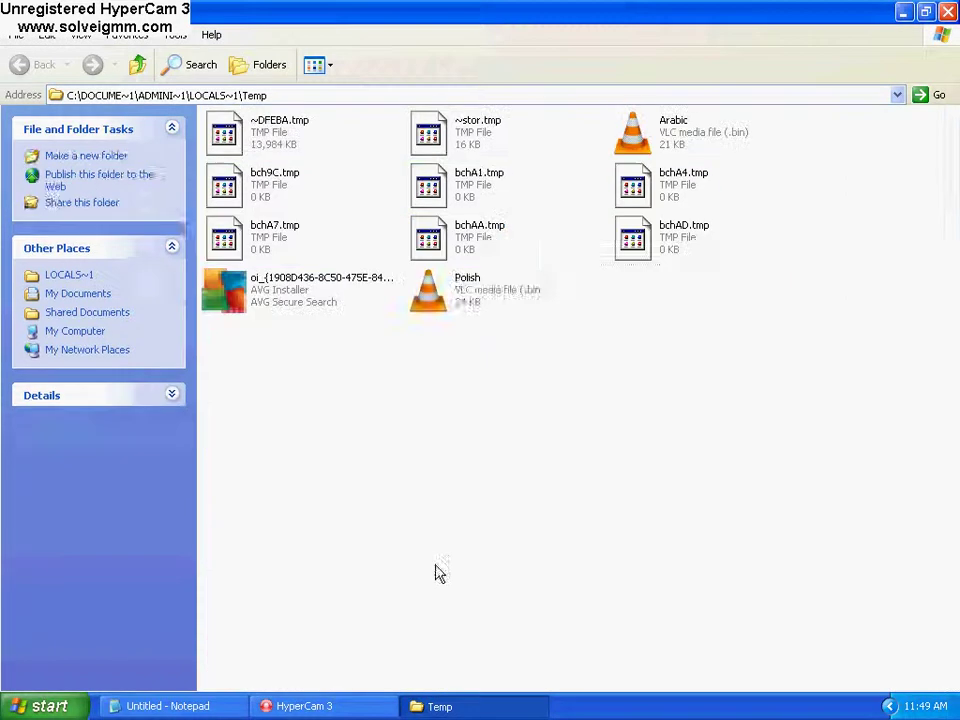
- Delete the remaining bch .tmp files, the AVG installer and the Polish file from the Temp folder
{"action": "left_click_drag", "start_coordinate": [762, 402], "coordinate": [258, 158]}
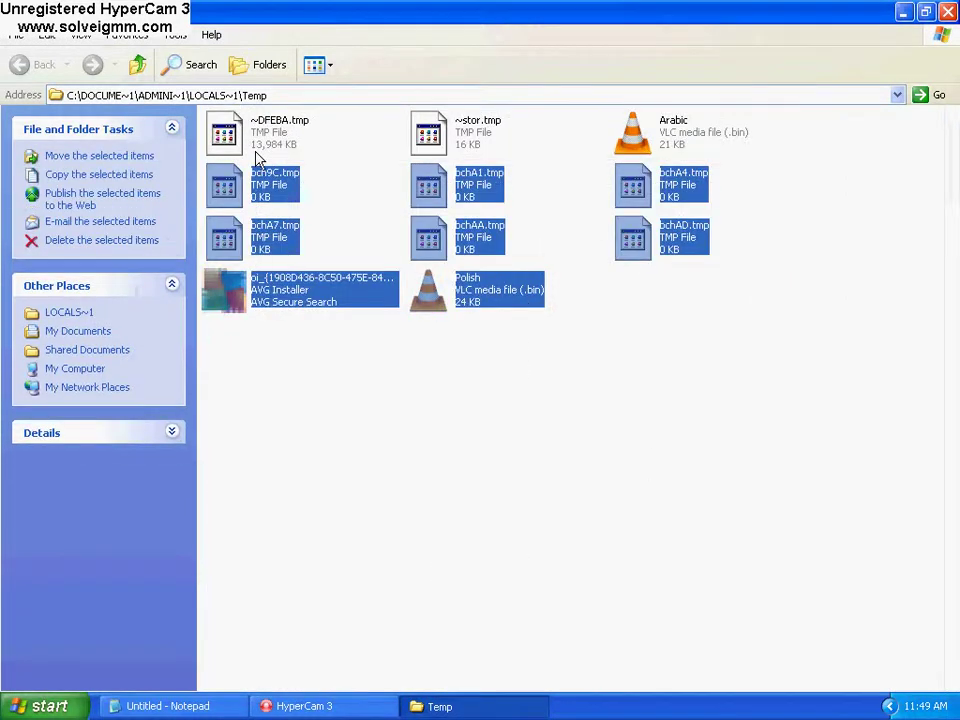
{"action": "key", "text": "Delete"}
{"action": "key", "text": "Return"}
- Try to delete the last files ~DFEBA.tmp, ~stor.tmp and Arabic, and close the Temp folder
{"action": "left_click_drag", "start_coordinate": [638, 213], "coordinate": [223, 90]}
{"action": "left_click_drag", "start_coordinate": [724, 274], "coordinate": [270, 90]}
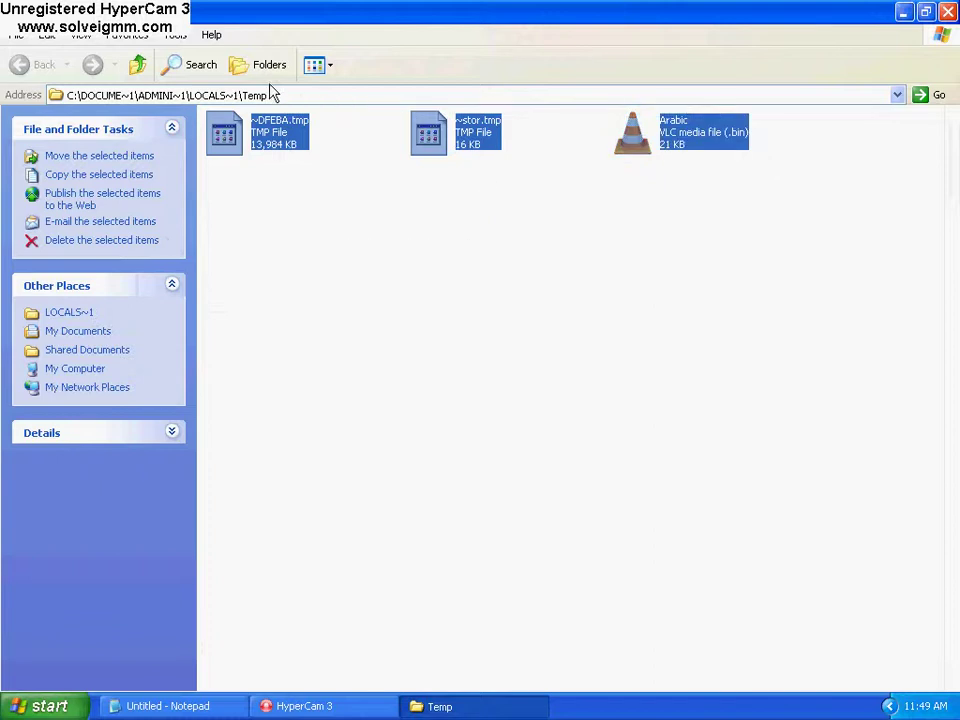
{"action": "key", "text": "Delete"}
{"action": "key", "text": "Return"}
{"action": "left_click_drag", "start_coordinate": [728, 224], "coordinate": [459, 139]}
{"action": "key", "text": "Delete"}
{"action": "key", "text": "Return"}
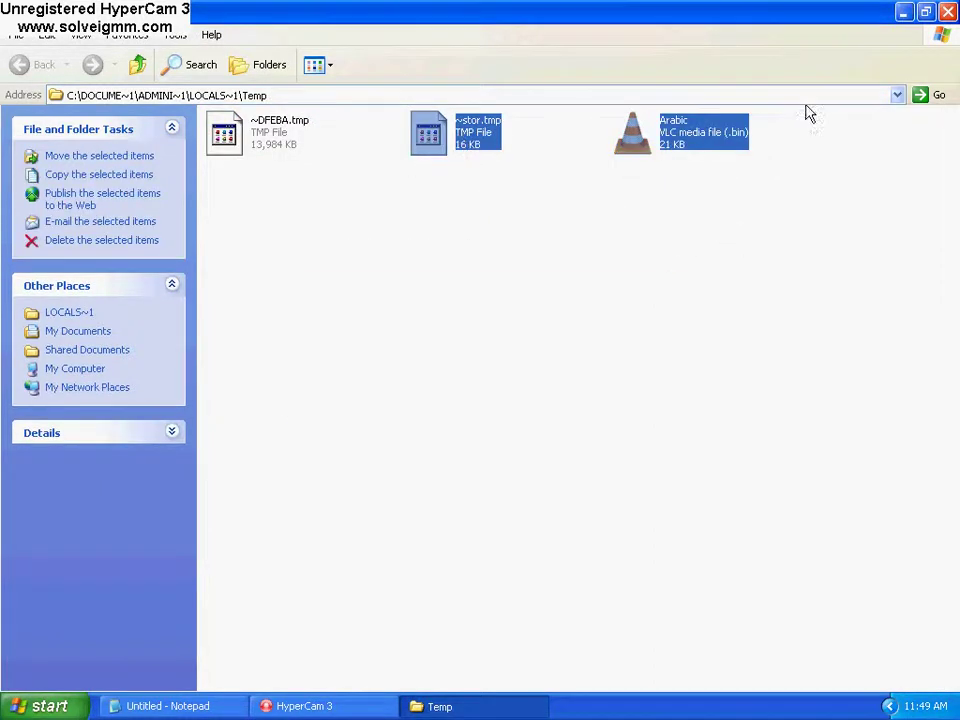
{"action": "key", "text": "alt+F4"}
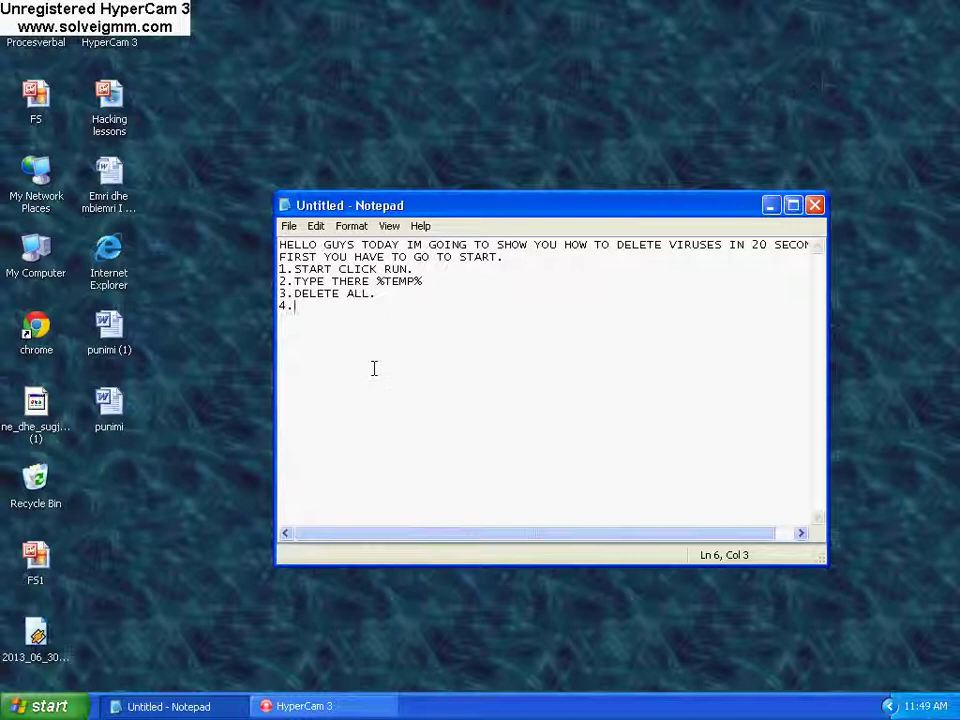
- Complete instruction 4 with "GO AGAIN IN START.", add "5.CLICK RUN AND TYPE COOKIES." and begin the next line with "6."
{"action": "type", "text": "GO AGAIN IN START"}
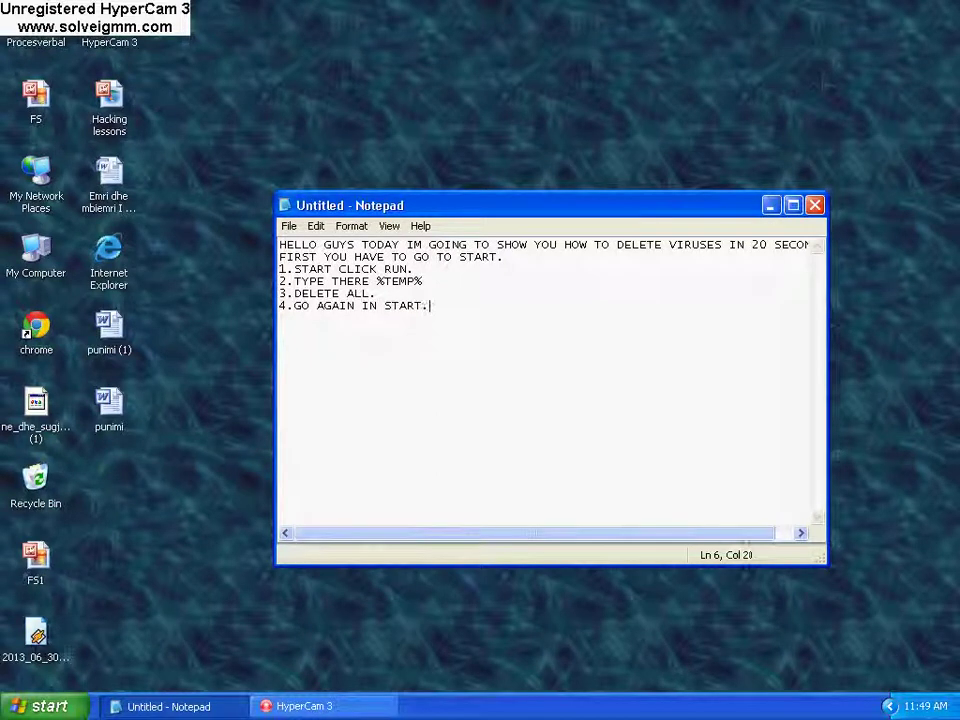
{"action": "type", "text": "."}
{"action": "key", "text": "Return"}
{"action": "type", "text": "5.CLICK RUN"}
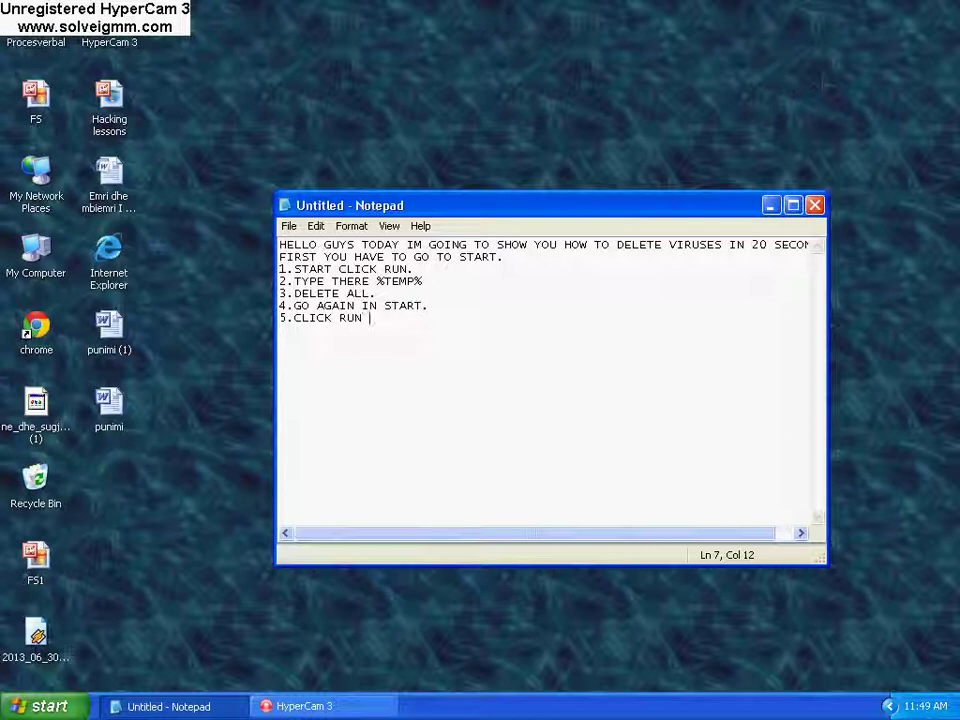
{"action": "type", "text": " AND TYPE COOKIES."}
{"action": "key", "text": "Return"}
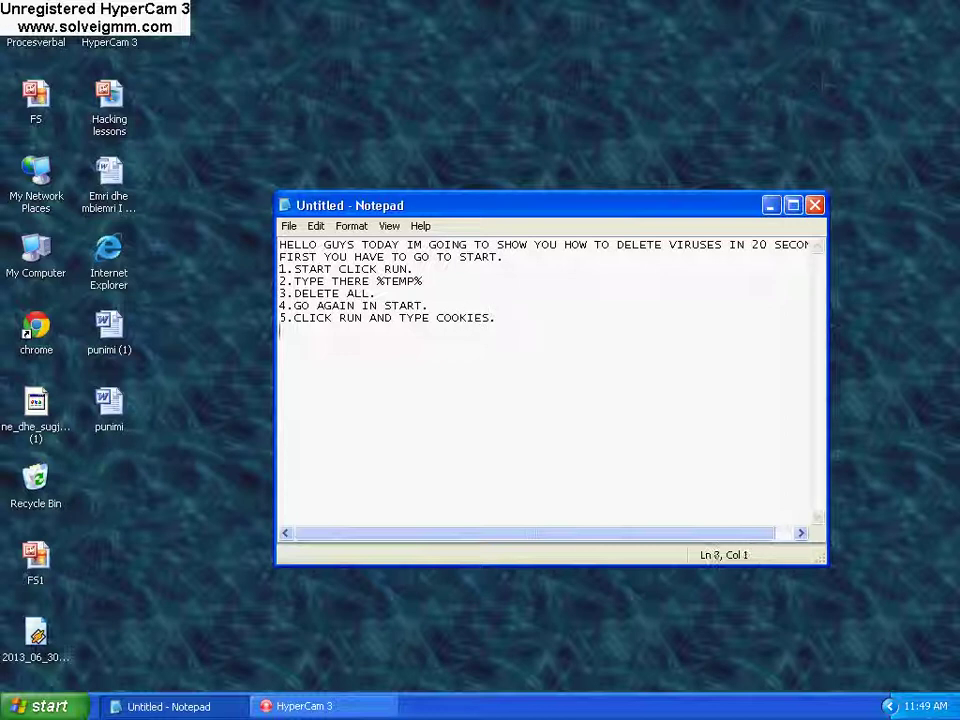
{"action": "type", "text": "6."}
- Open the Cookies folder by running cookies from the Run dialog
{"action": "left_click", "coordinate": [40, 706]}
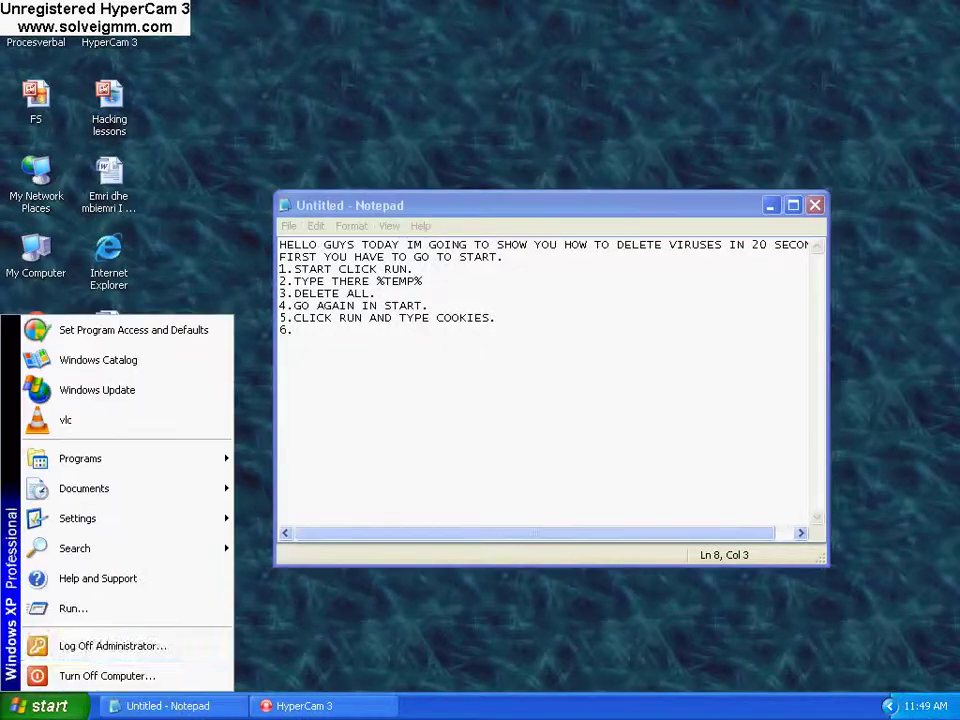
{"action": "left_click", "coordinate": [86, 622]}
{"action": "type", "text": "COO"}
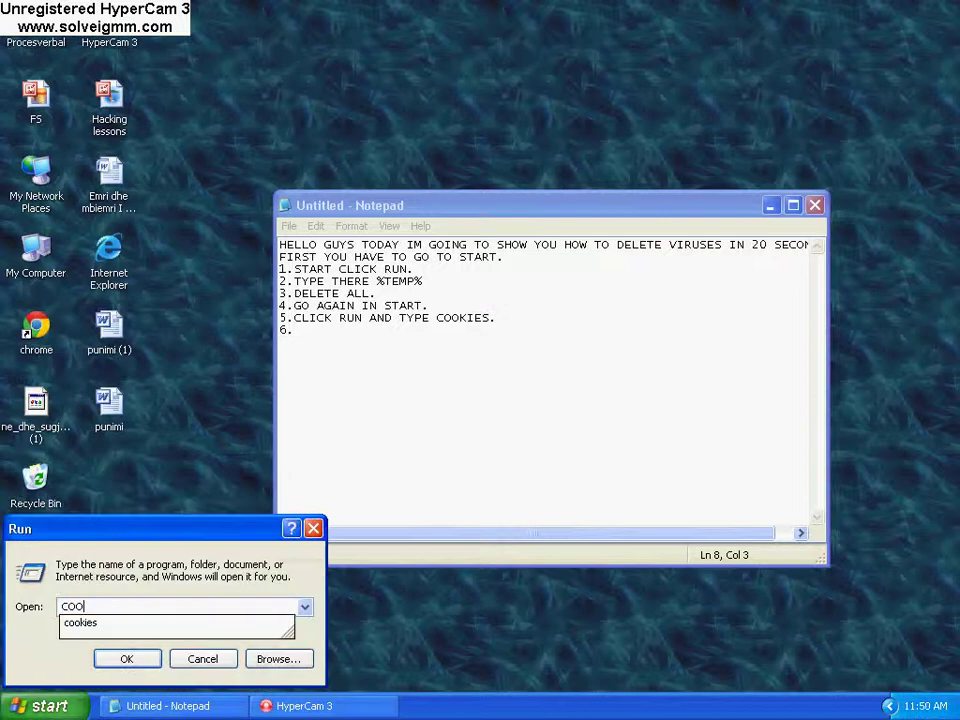
{"action": "key", "text": "Down"}
{"action": "key", "text": "Return"}
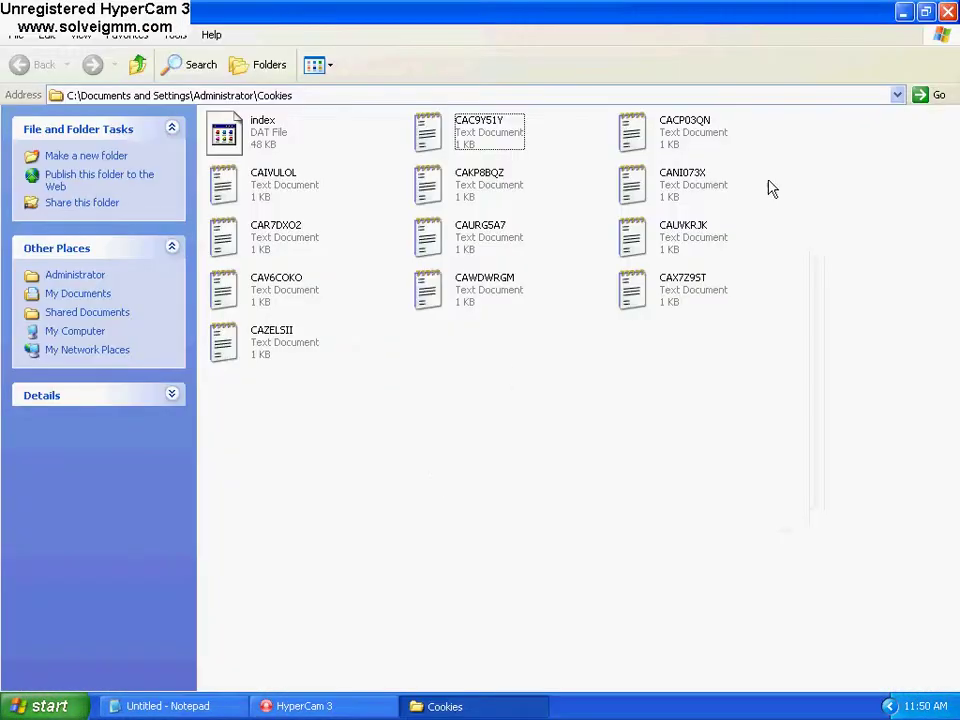
- Delete all the cookie text documents in the Cookies folder, leaving out the index file
{"action": "left_click_drag", "start_coordinate": [821, 149], "coordinate": [248, 424]}
{"action": "left_click_drag", "start_coordinate": [821, 150], "coordinate": [435, 162]}
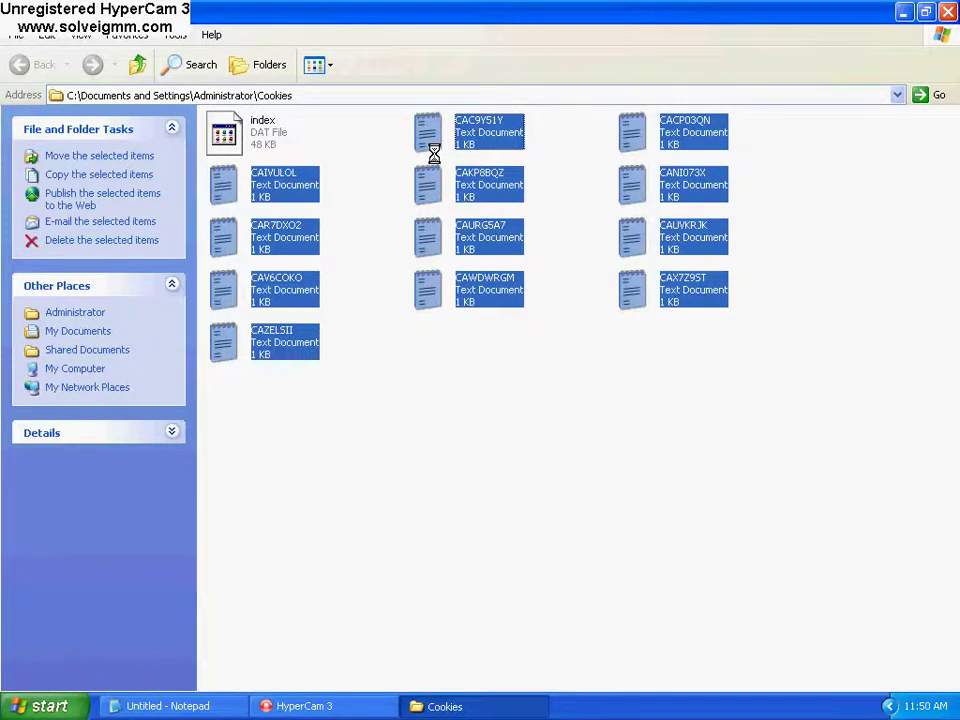
{"action": "key", "text": "Delete"}
{"action": "key", "text": "Return"}
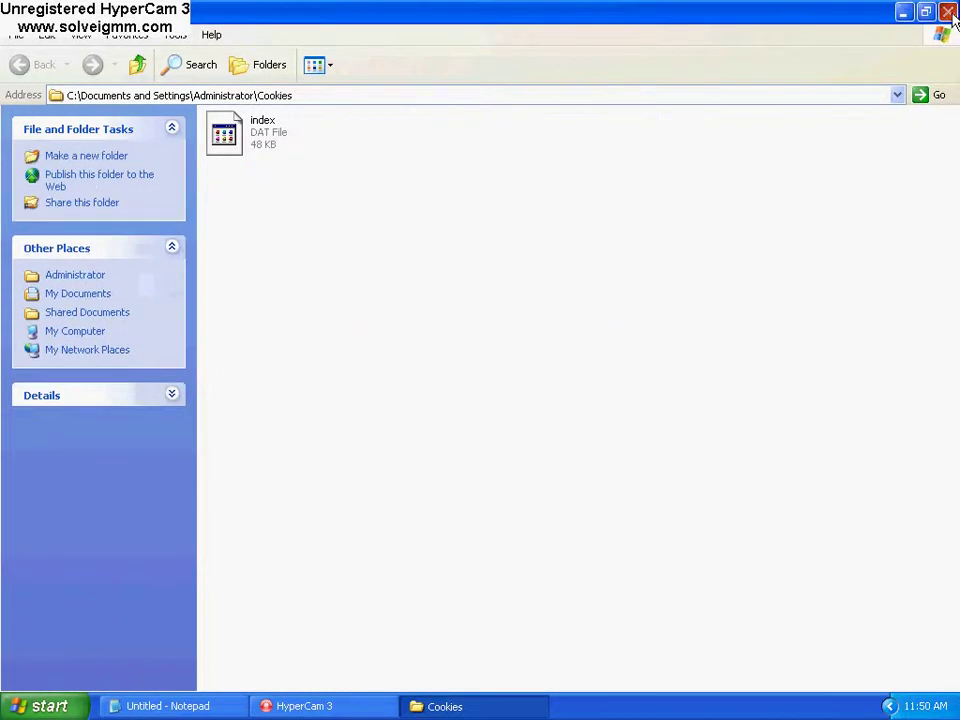
- Close the Cookies folder and complete instruction 6 in the Notepad text with "DELETE THEM."
{"action": "left_click", "coordinate": [948, 13]}
{"action": "type", "text": "DEL"}
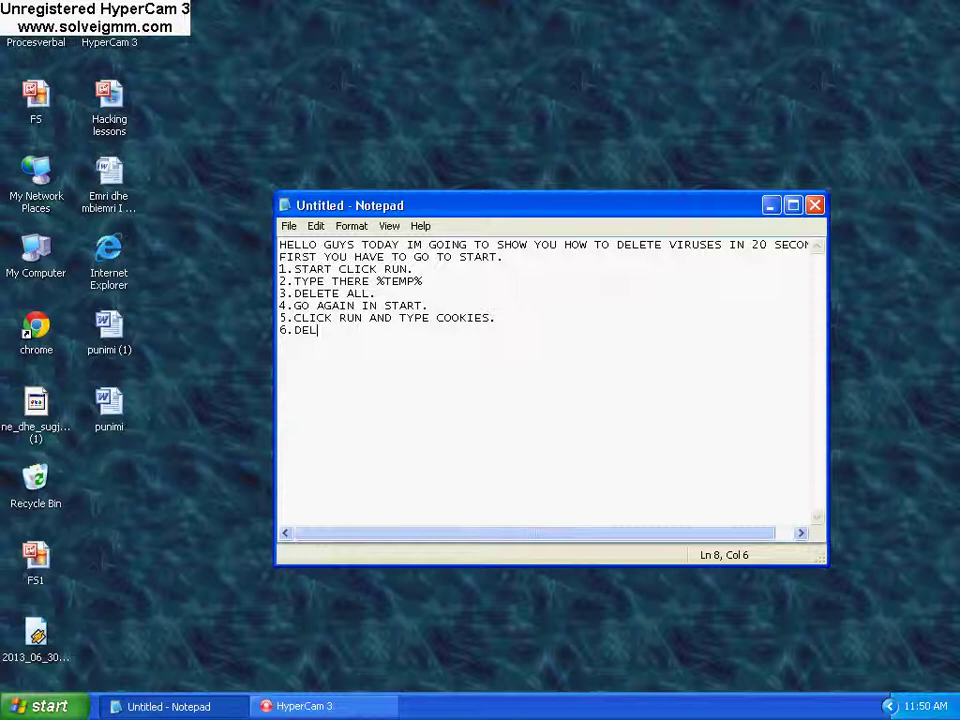
{"action": "type", "text": "ETE THEM"}
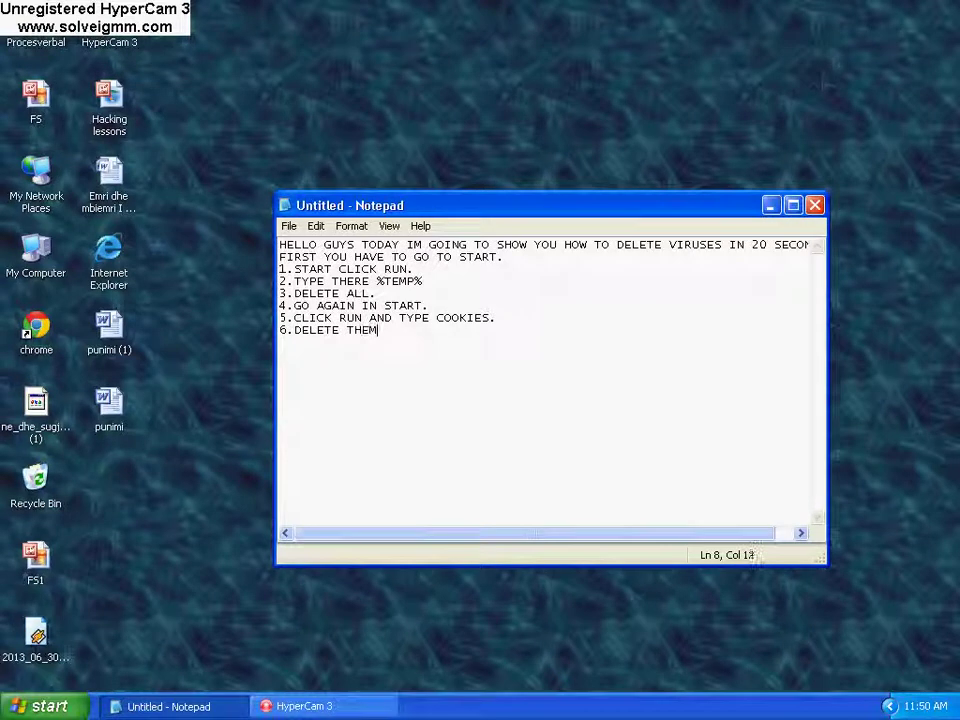
{"action": "type", "text": "."}
{"action": "key", "text": "Return"}
- Add the instruction "7.NOW GO TO RECYCLE BIN AND DELETE THEM." and start a new line below it
{"action": "type", "text": "7.NOW "}
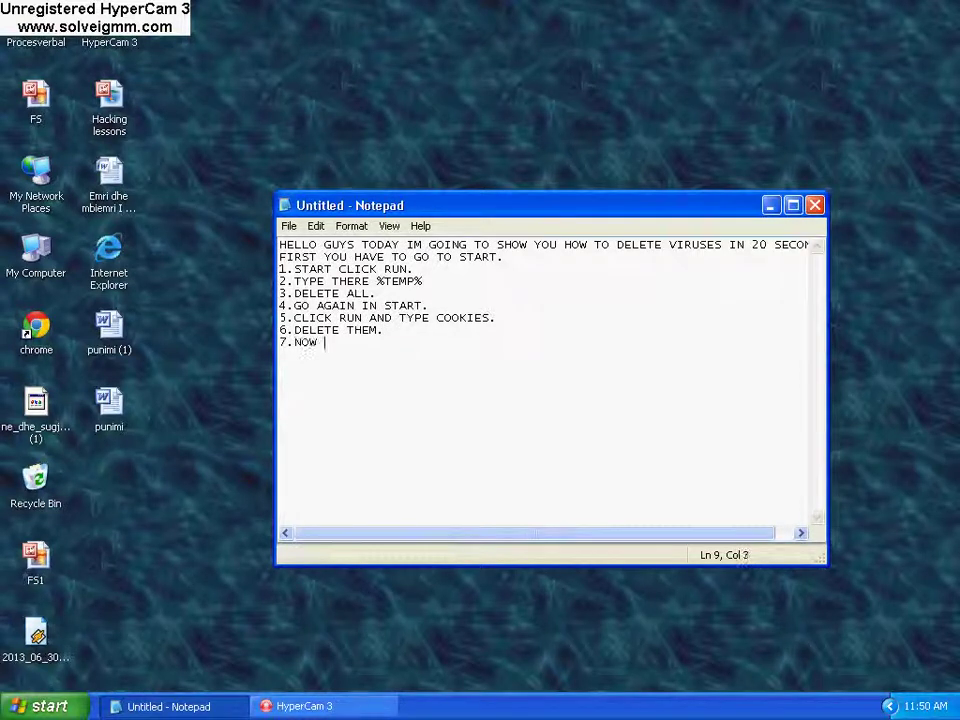
{"action": "type", "text": "GO TO RECYCLE "}
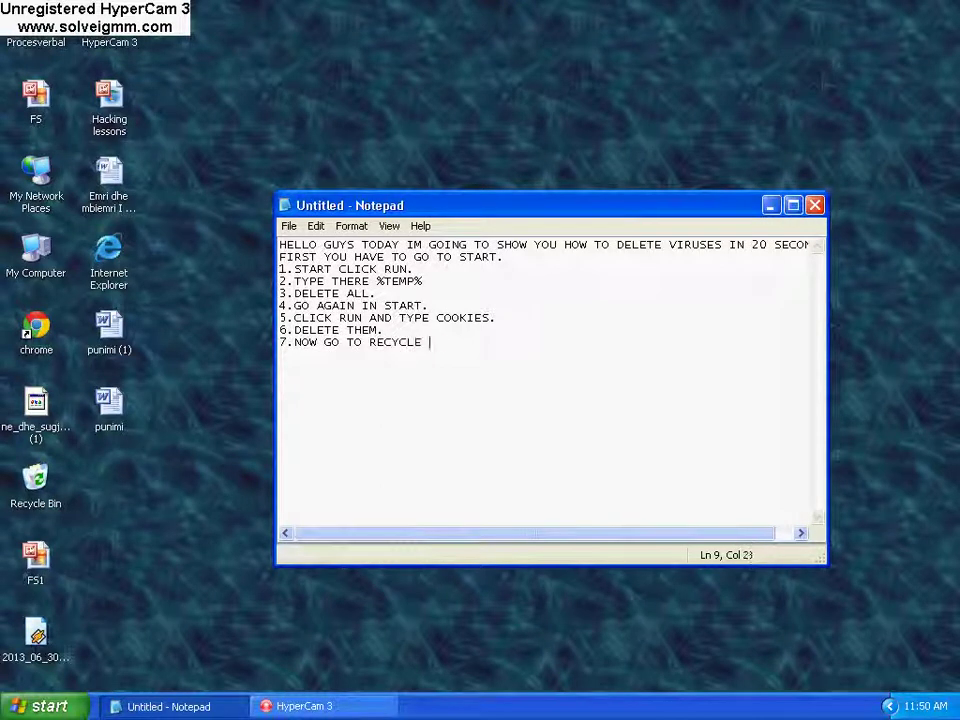
{"action": "type", "text": "BIN AND DELETE "}
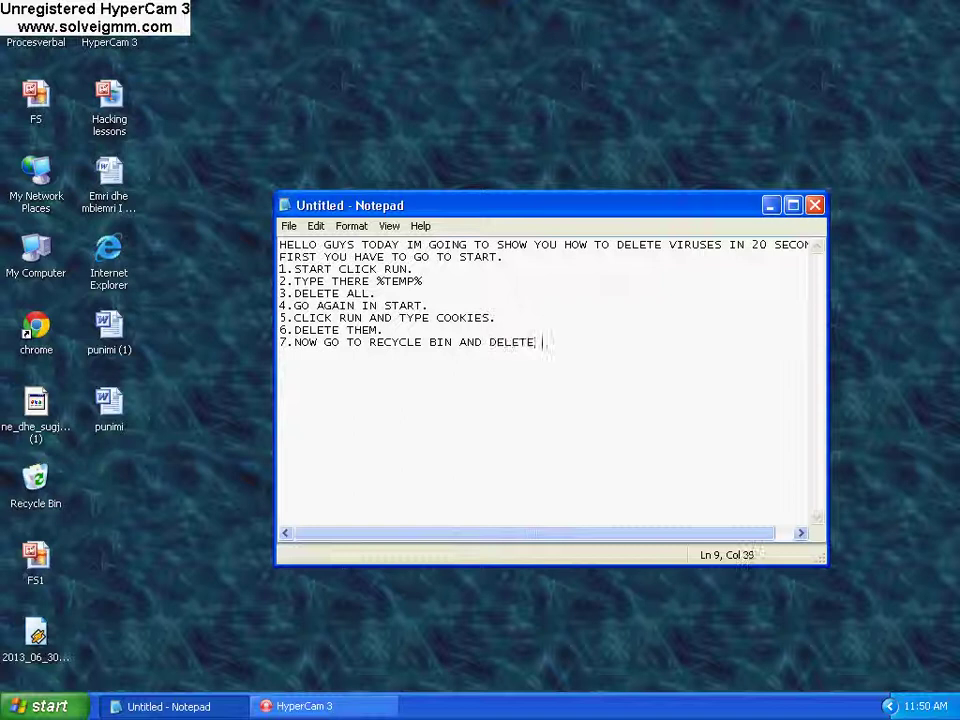
{"action": "type", "text": "THEM."}
{"action": "key", "text": "Return"}
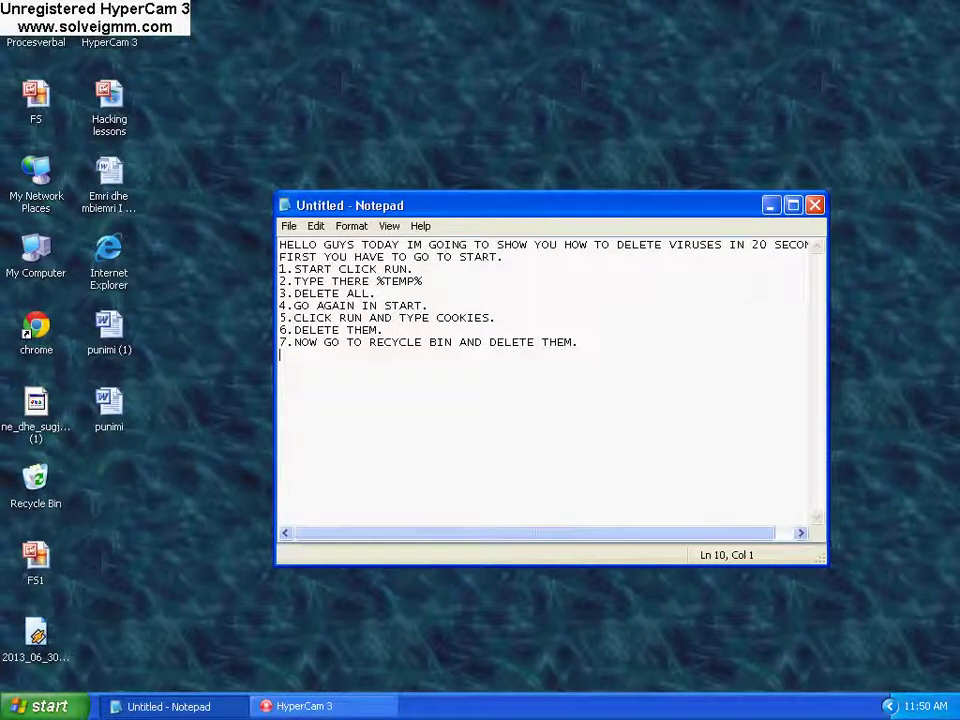
- Empty the Recycle Bin on the desktop and confirm the deletion
{"action": "left_click", "coordinate": [36, 486]}
{"action": "right_click", "coordinate": [36, 488]}
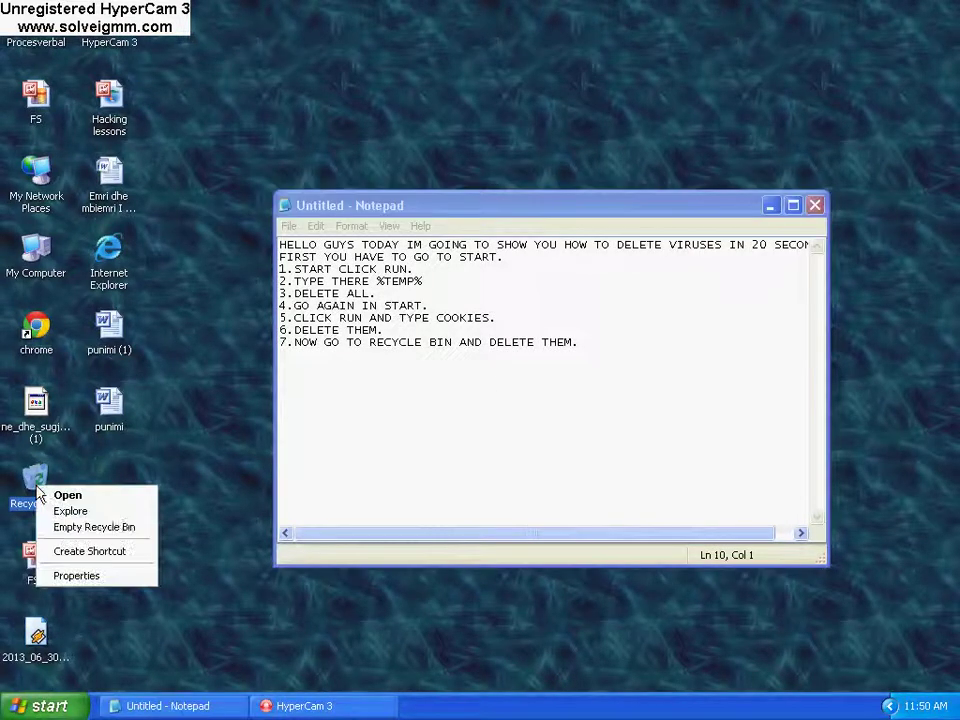
{"action": "left_click", "coordinate": [88, 529]}
{"action": "left_click", "coordinate": [522, 394]}
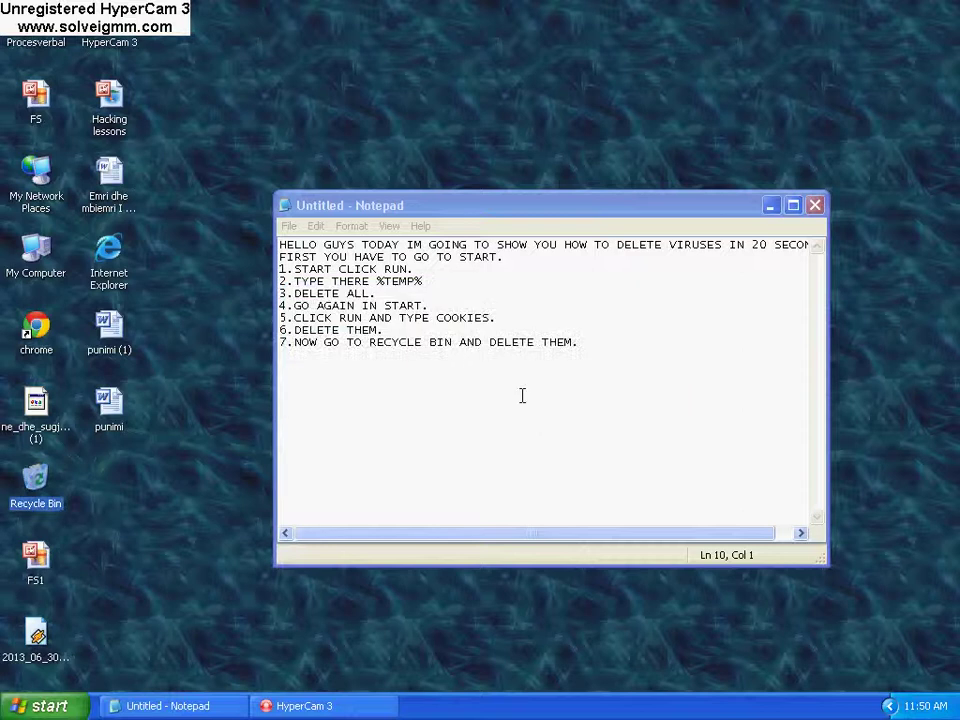
- Add the instruction "8.NOW YOUR PC RUN FASTLY." as the last numbered line of the Notepad text
{"action": "left_click", "coordinate": [449, 364]}
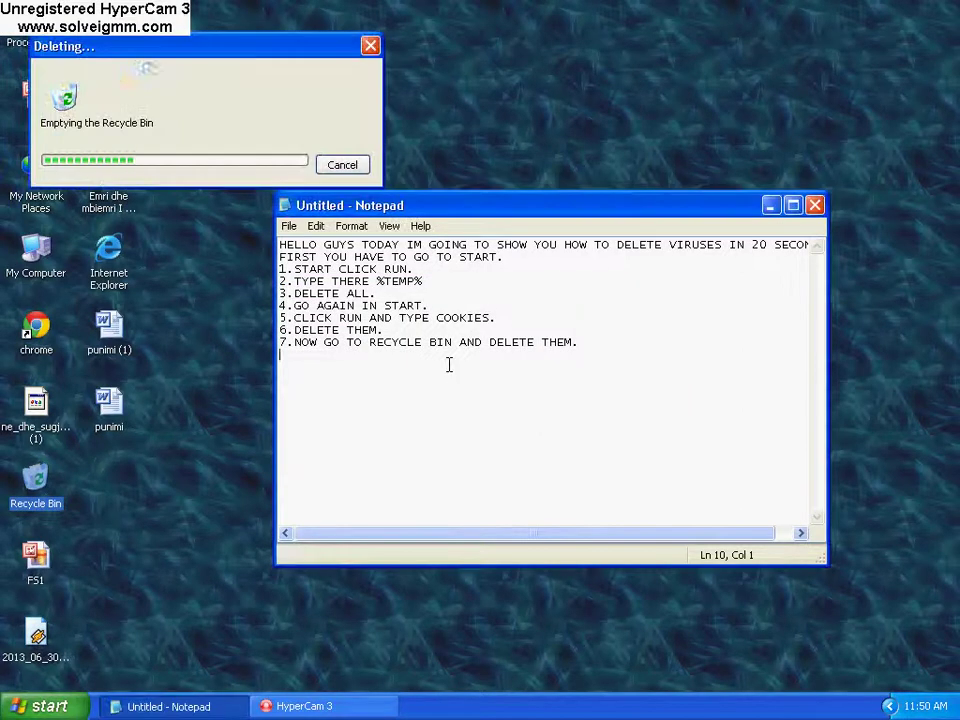
{"action": "type", "text": "8."}
{"action": "key", "text": "BackSpace"}
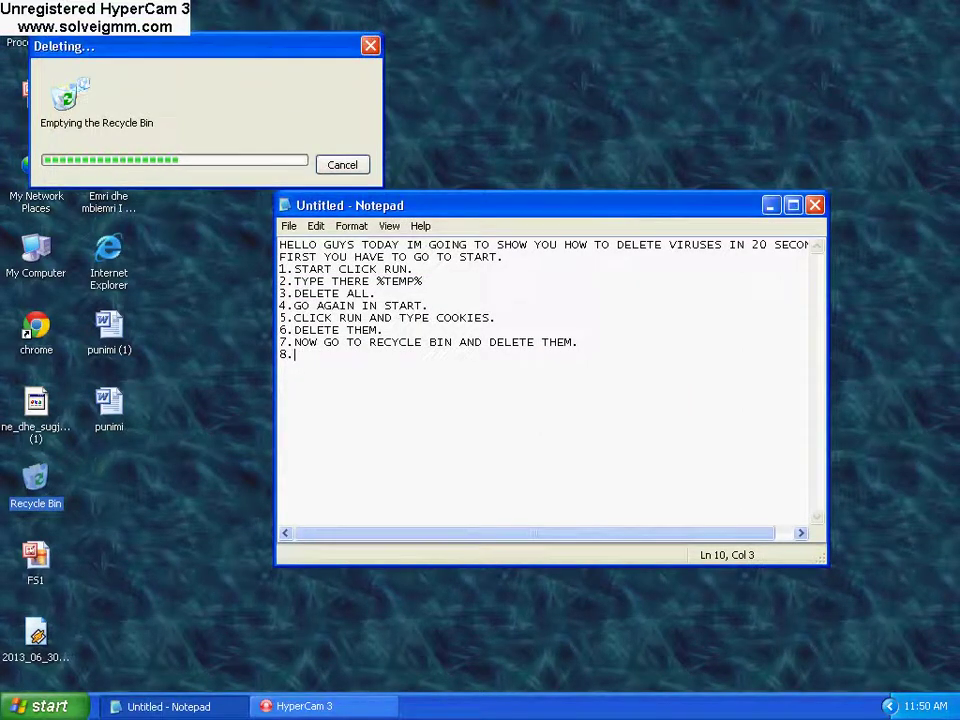
{"action": "type", "text": "NOW YOU"}
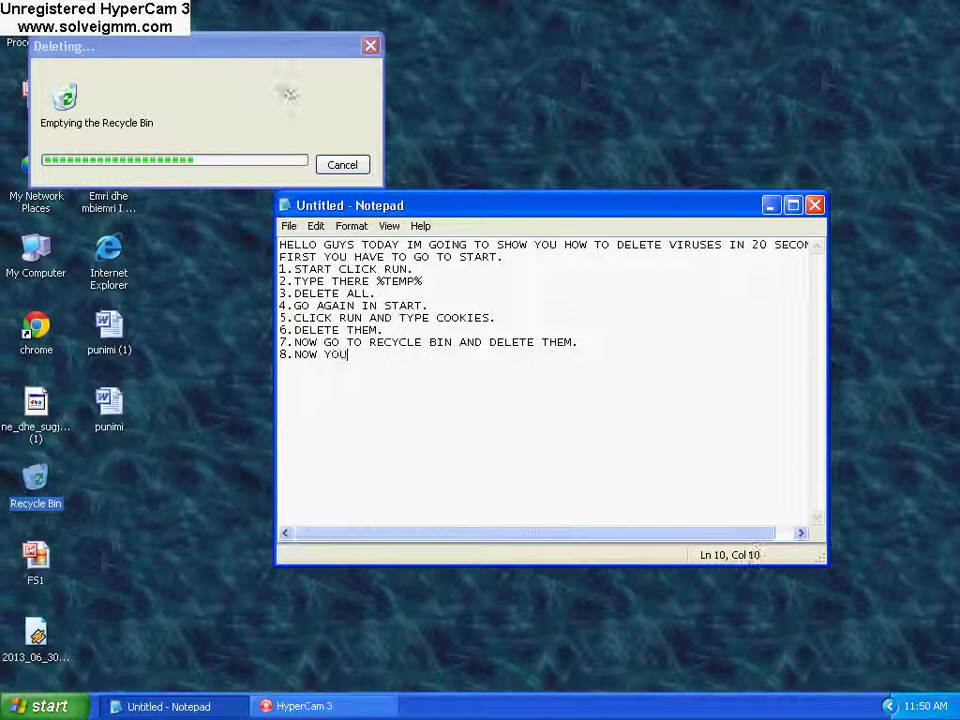
{"action": "type", "text": "R PC RUN"}
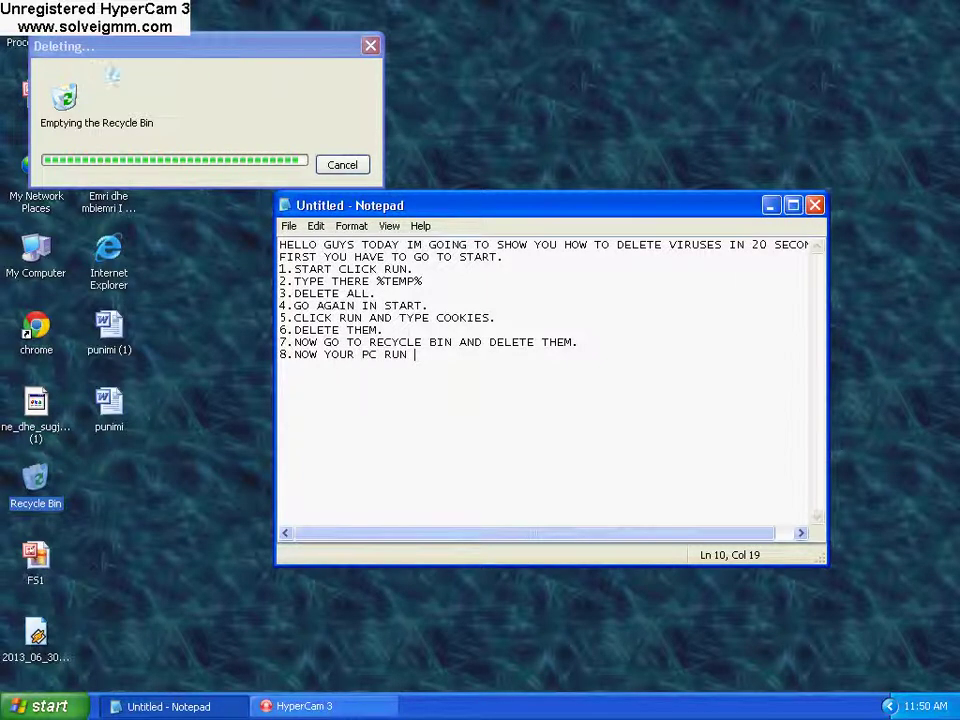
{"action": "type", "text": " FASTLY."}
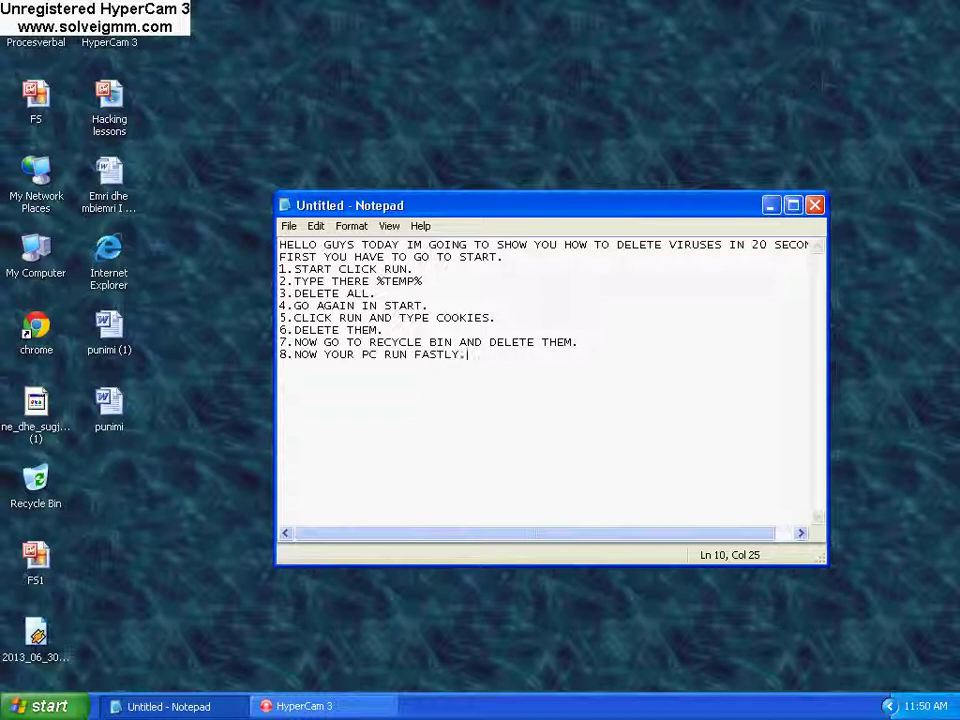
- Add the closing line "THANKS FOR WATCHING ENJOT" followed by a row of dots, and switch to HyperCam 3
{"action": "key", "text": "Return"}
{"action": "type", "text": "THANKS FOR WA"}
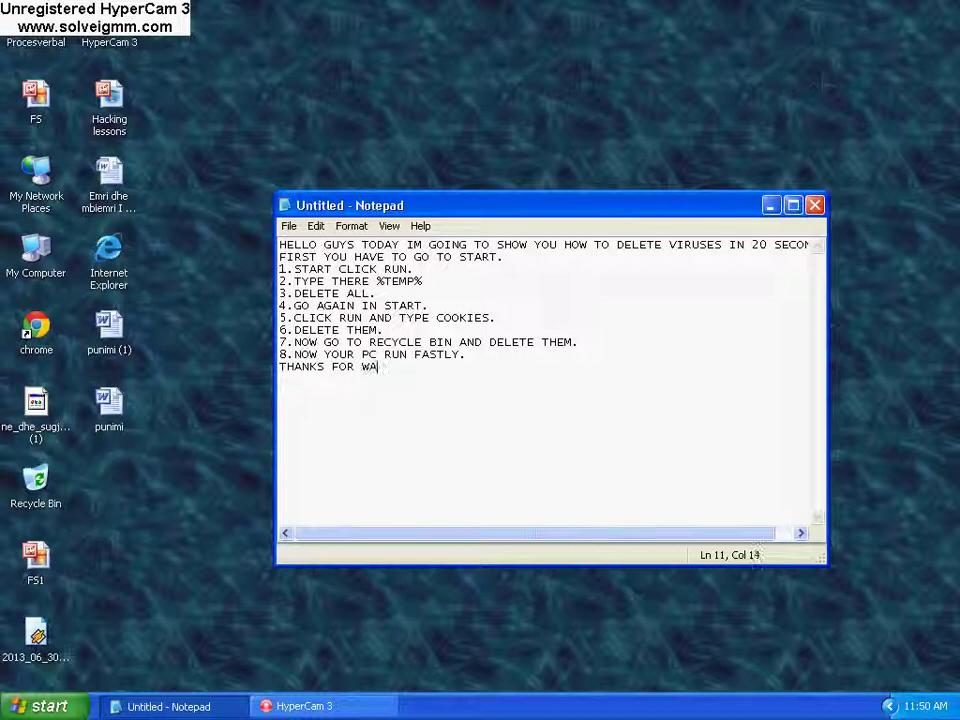
{"action": "type", "text": "TCHING ENJP"}
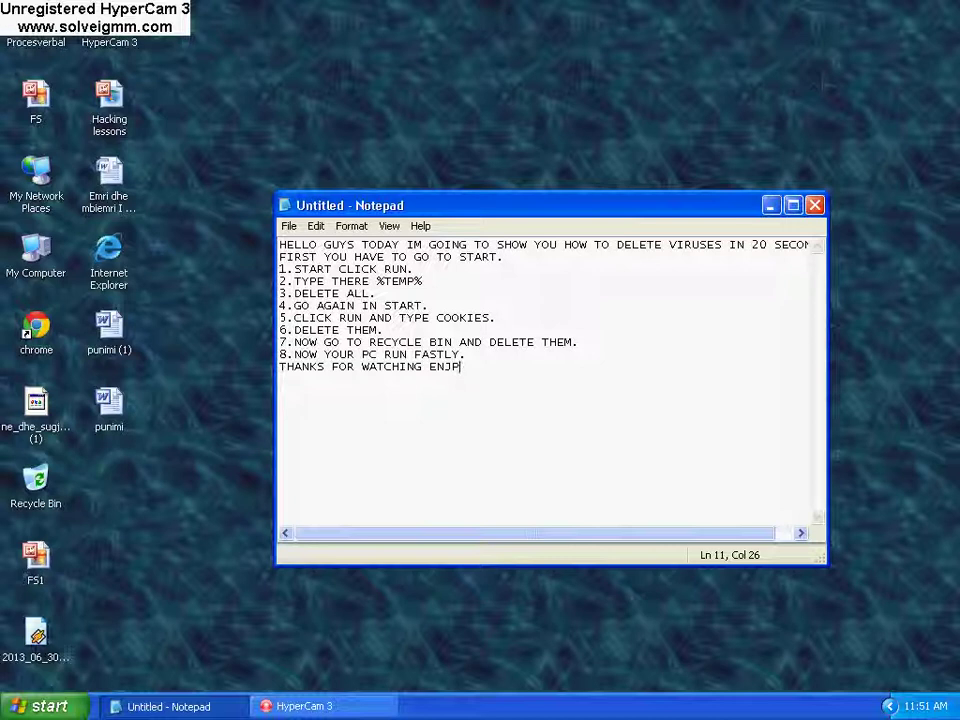
{"action": "key", "text": "BackSpace"}
{"action": "type", "text": "OT........"}
{"action": "left_click", "coordinate": [300, 706]}
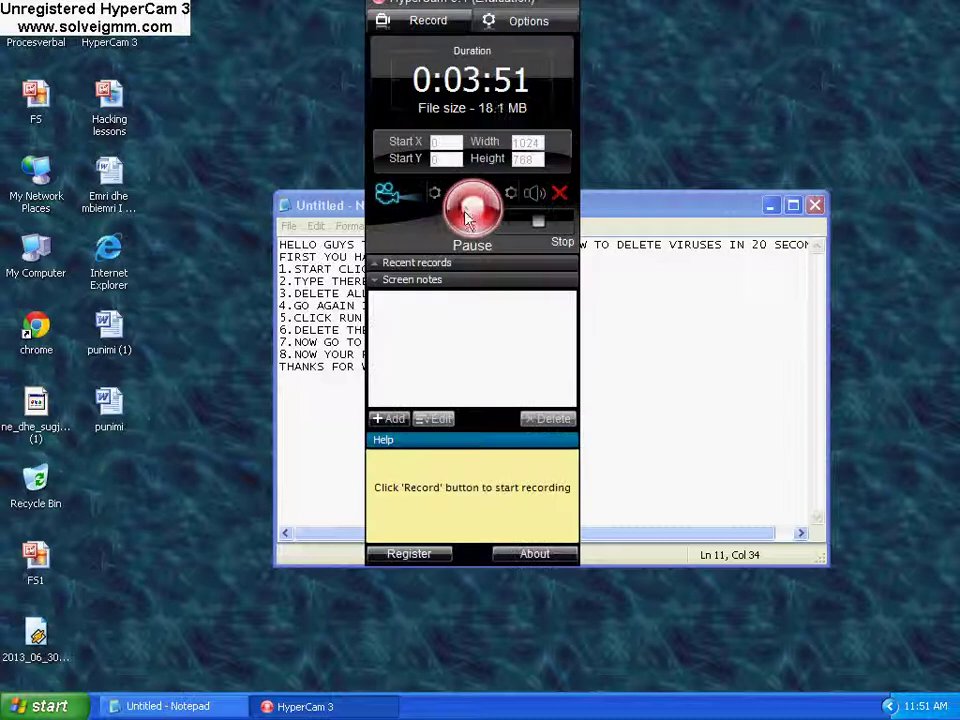